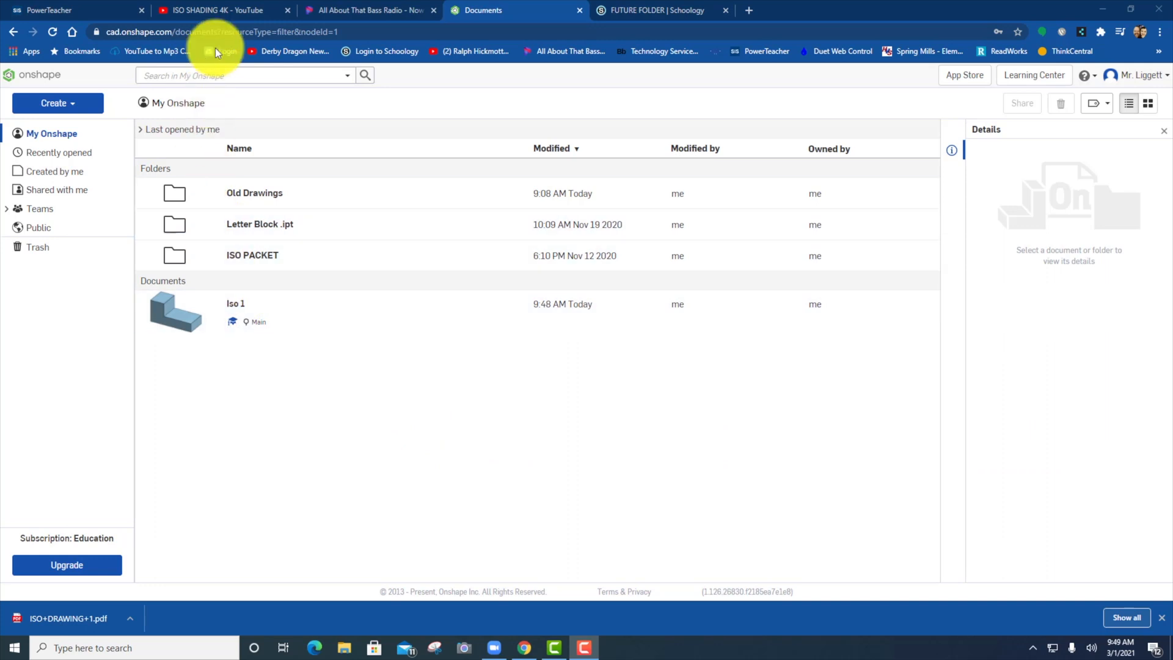
Open ISO DRAWING 2.pdf from the Schoology materials in the full document viewer and zoom out to 138% to show the whole sheet
click(656, 11)
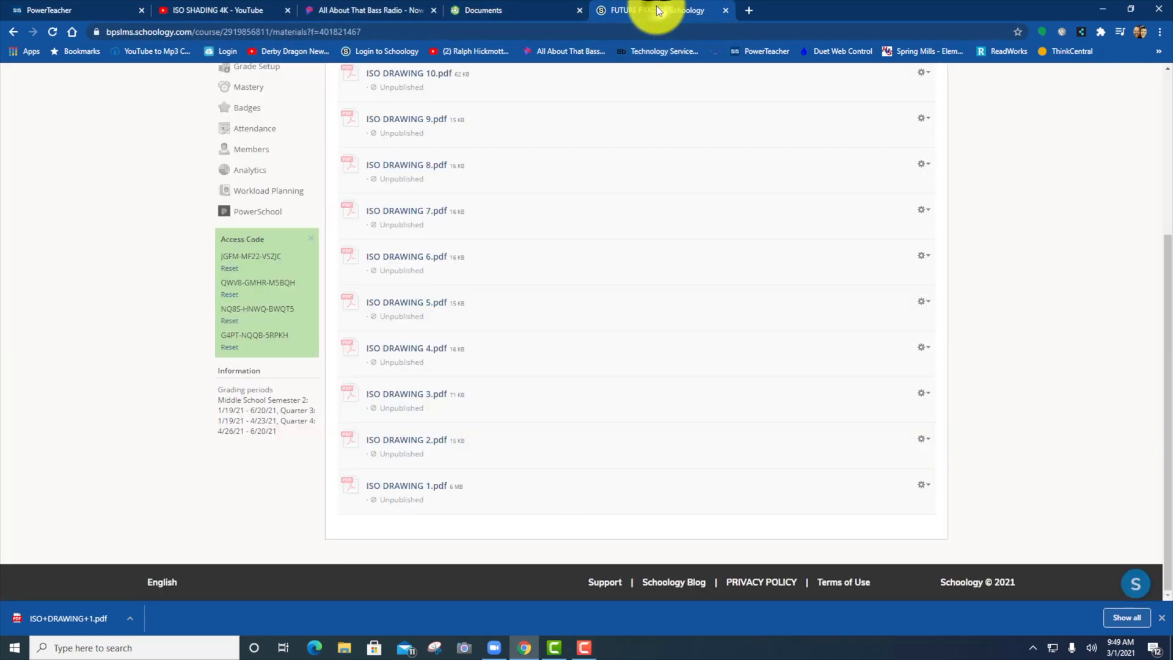
click(407, 444)
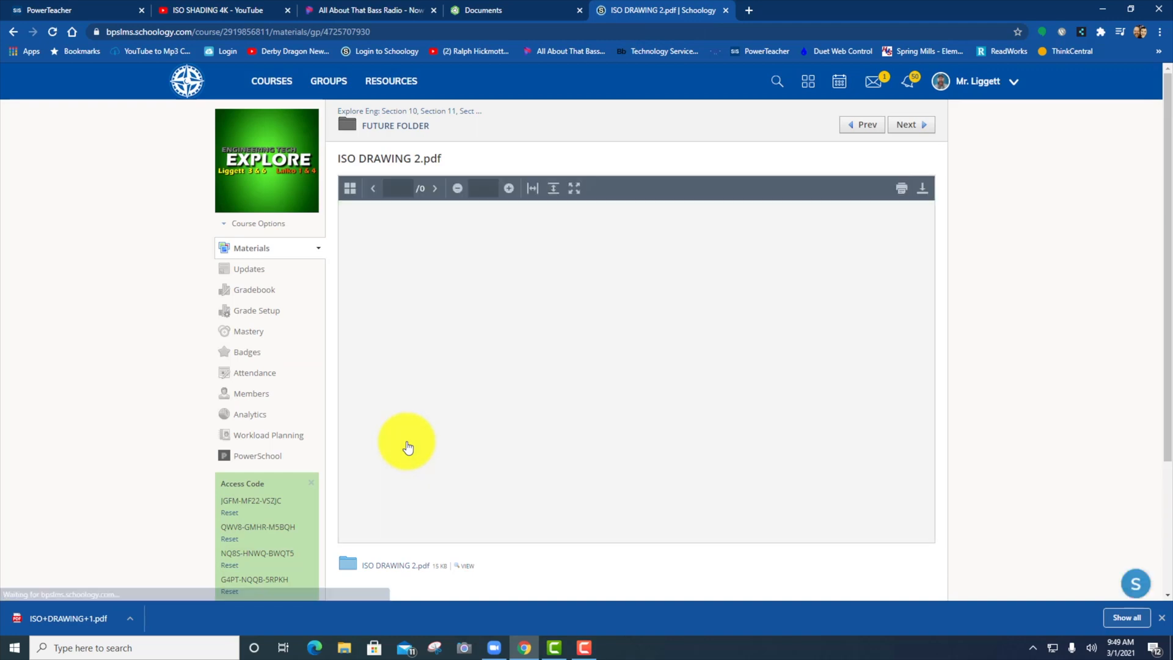
scroll(445, 503, down, 1)
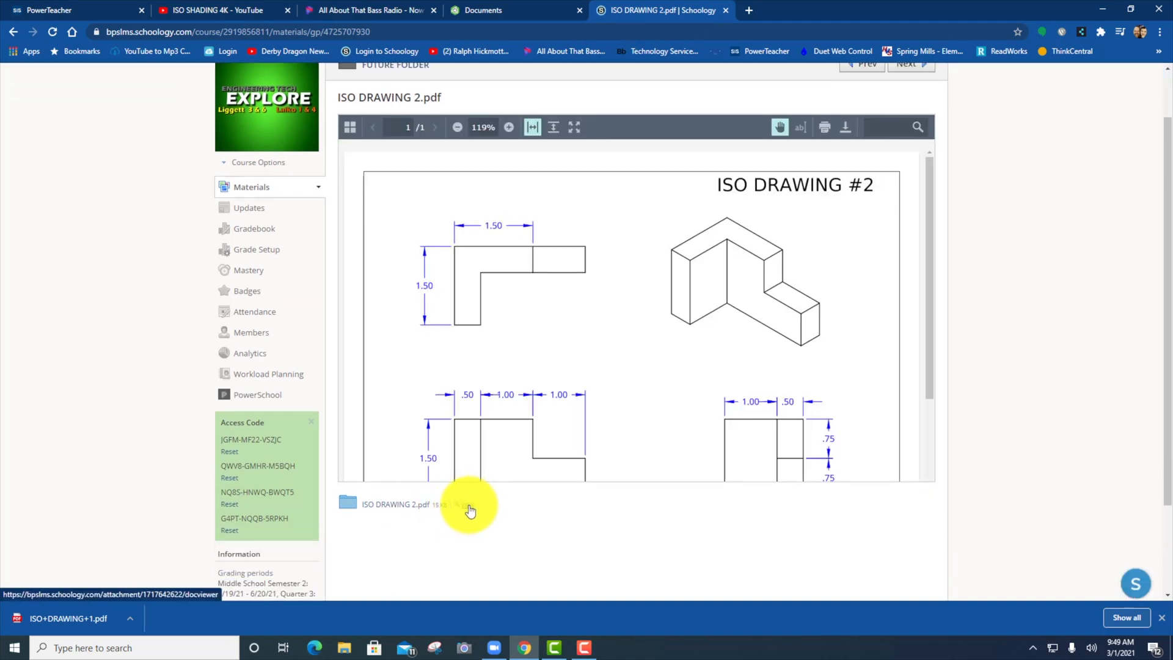
click(469, 509)
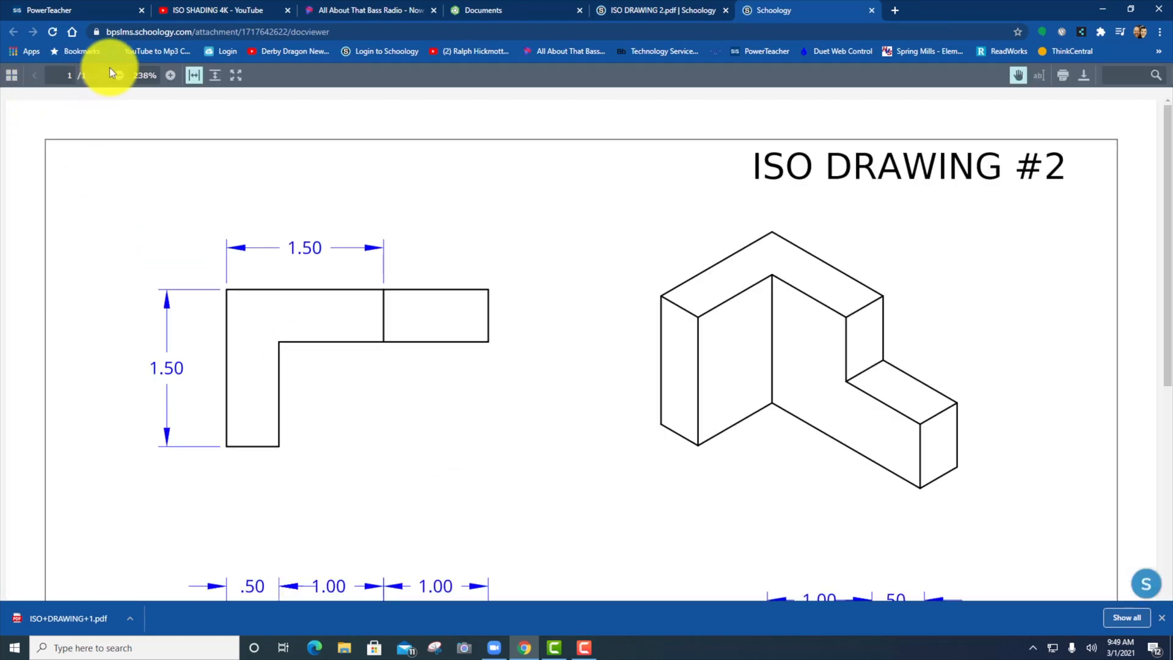
click(118, 75)
click(119, 75)
click(118, 75)
click(118, 75)
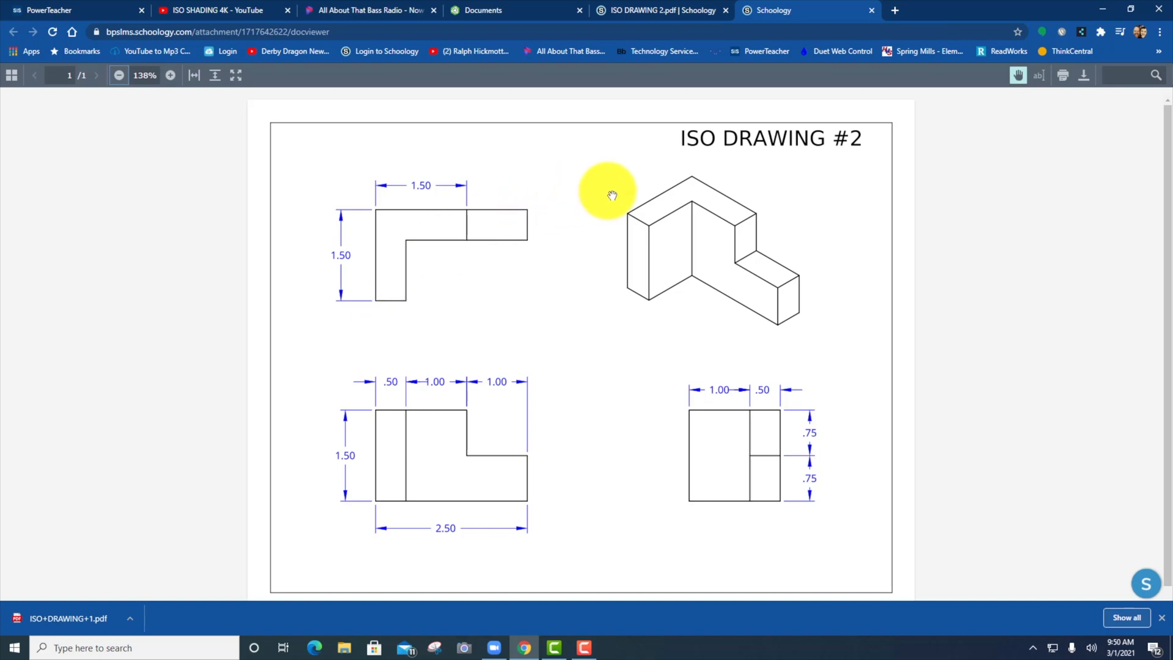
Switch to Onshape and create a new document named Iso 2
click(494, 7)
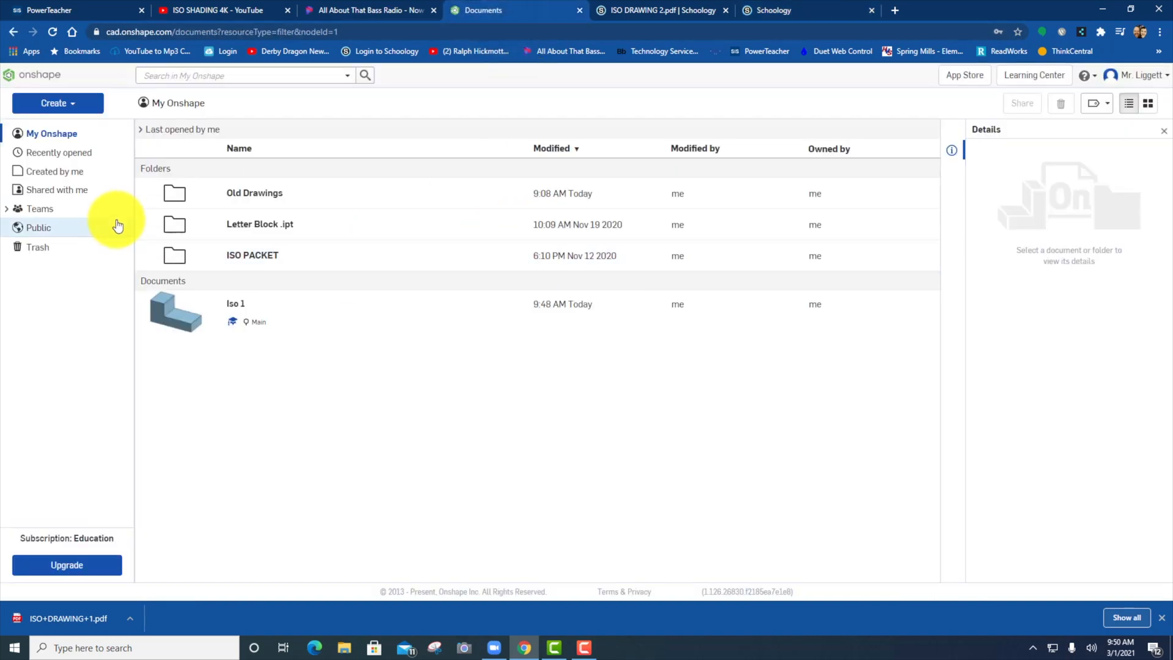
click(78, 105)
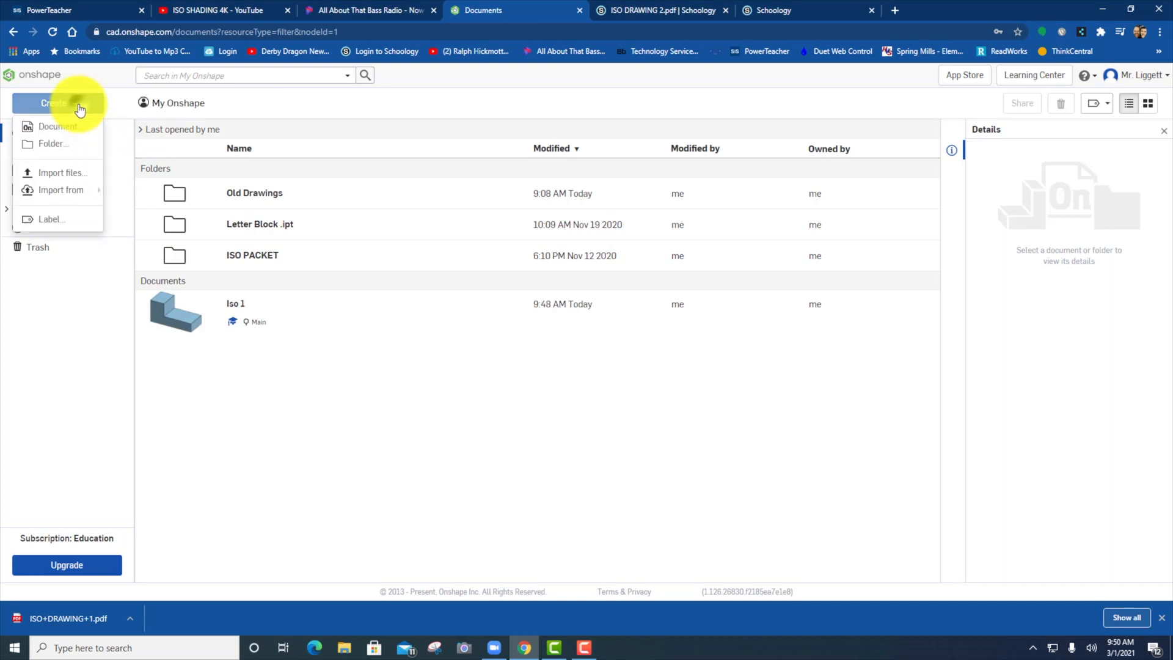
click(68, 128)
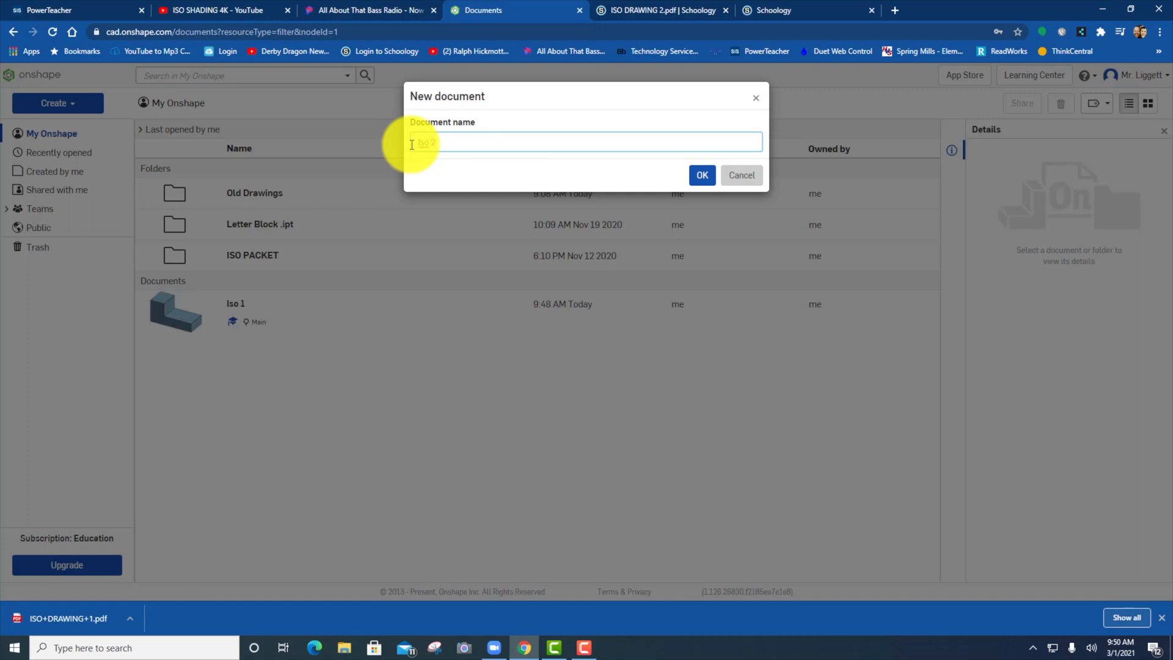
click(702, 175)
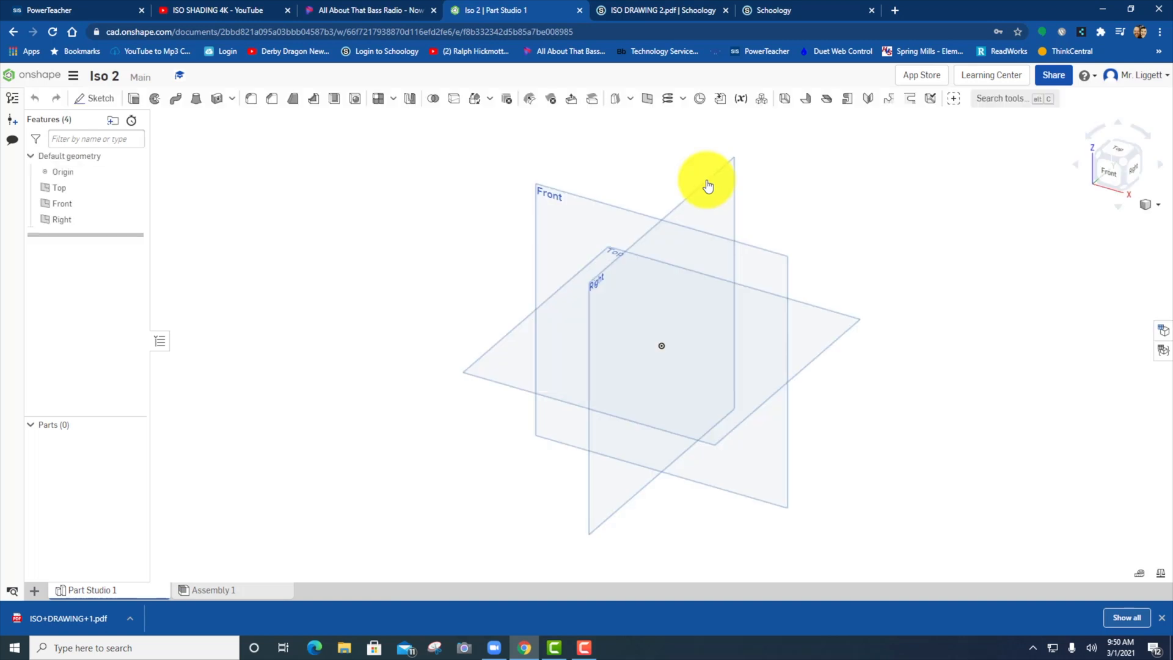
Set the workspace's default length unit to Inch
click(73, 76)
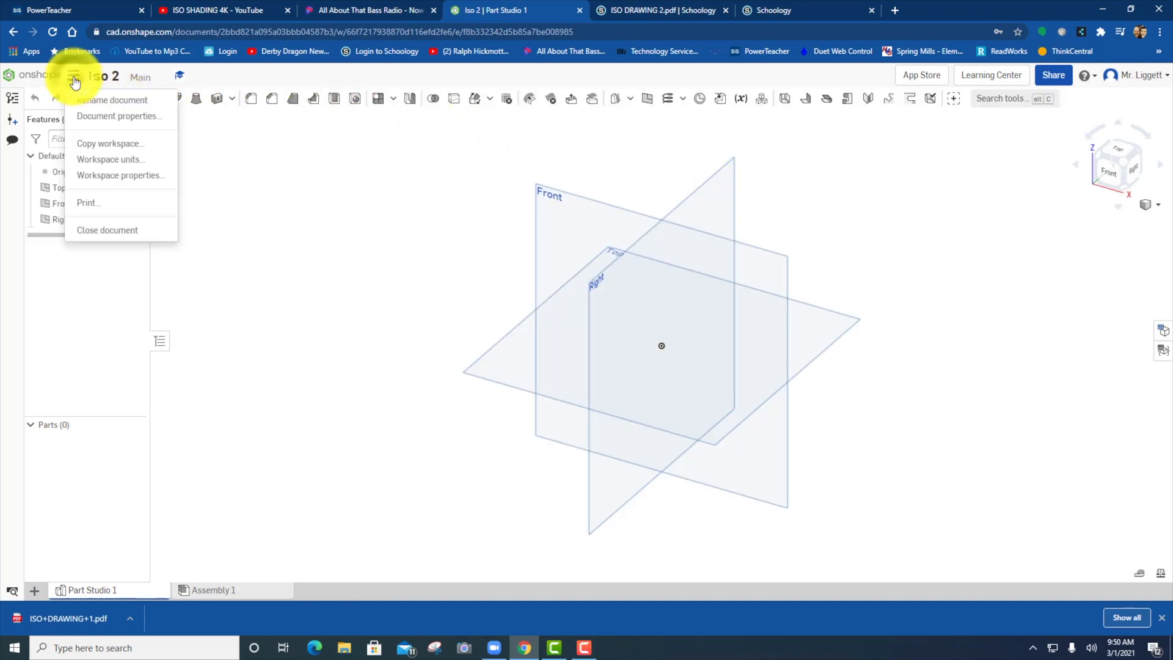
click(92, 164)
click(192, 148)
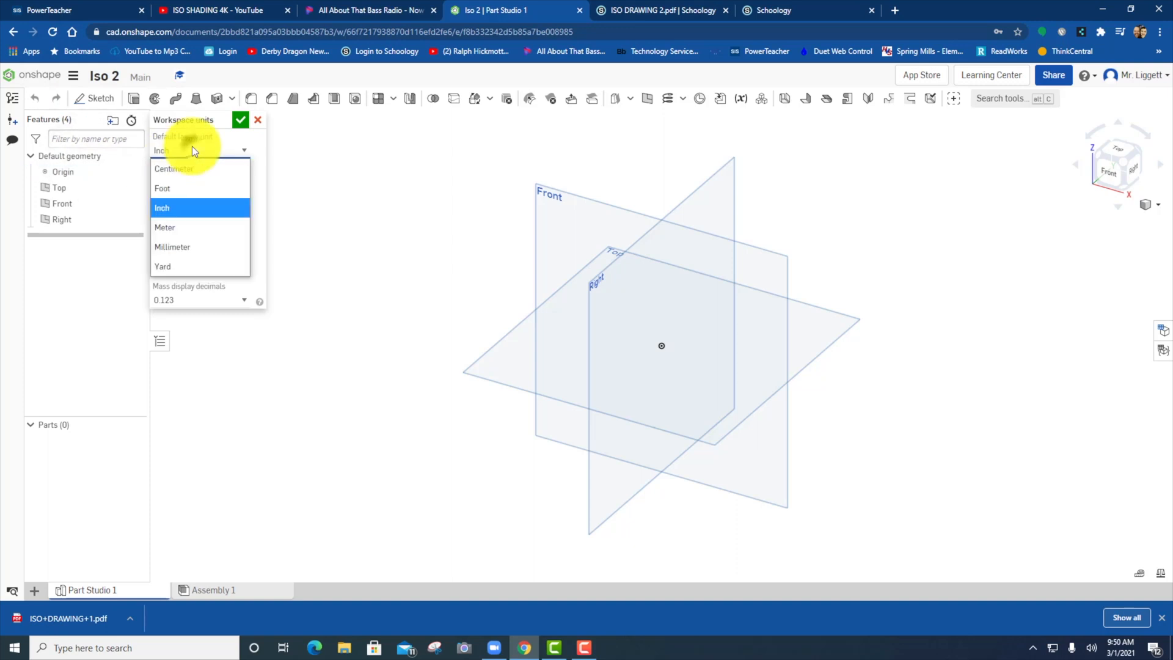
click(191, 209)
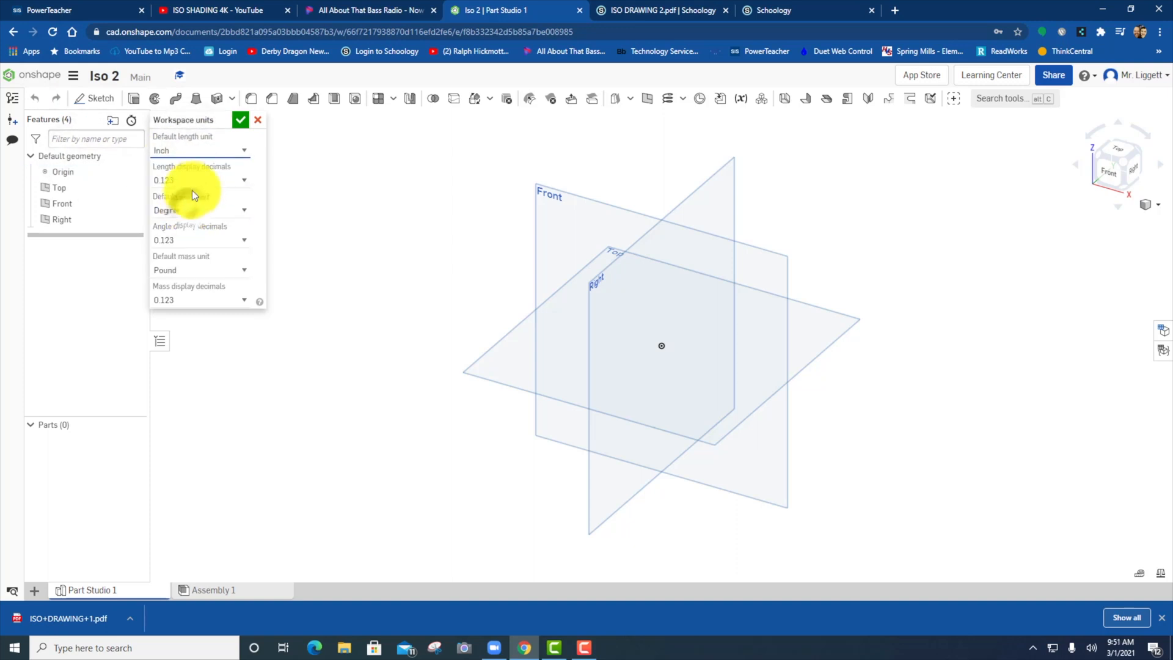
click(242, 121)
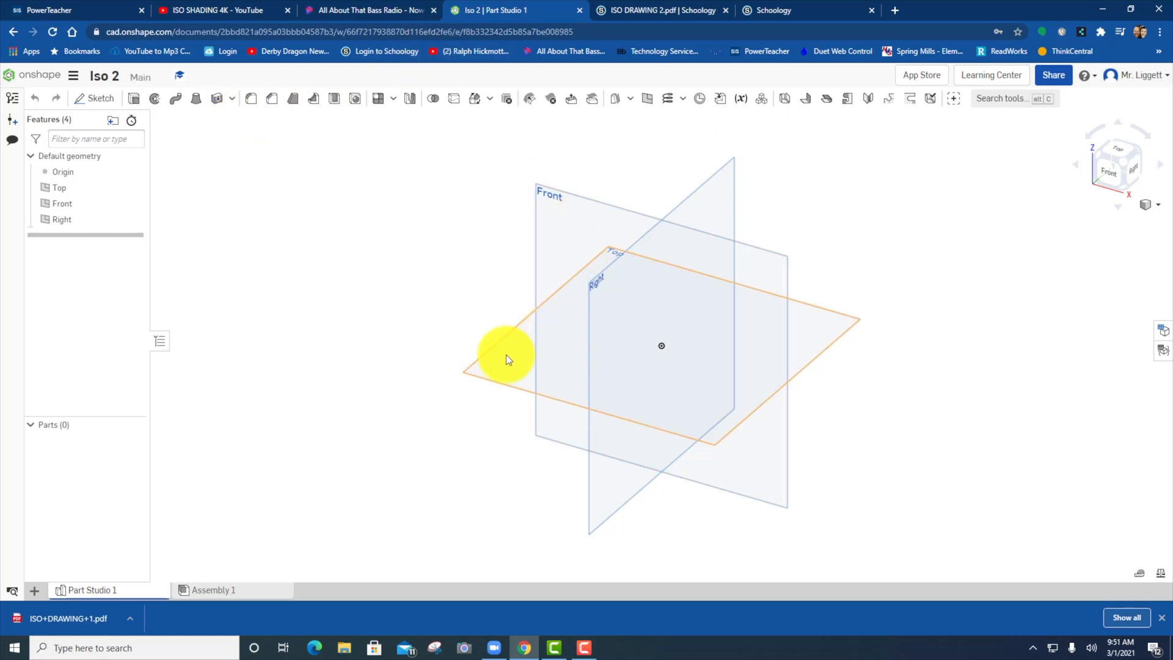
Start a sketch on the Top plane and draw a 2.5 in horizontal line leftward from the origin
click(96, 99)
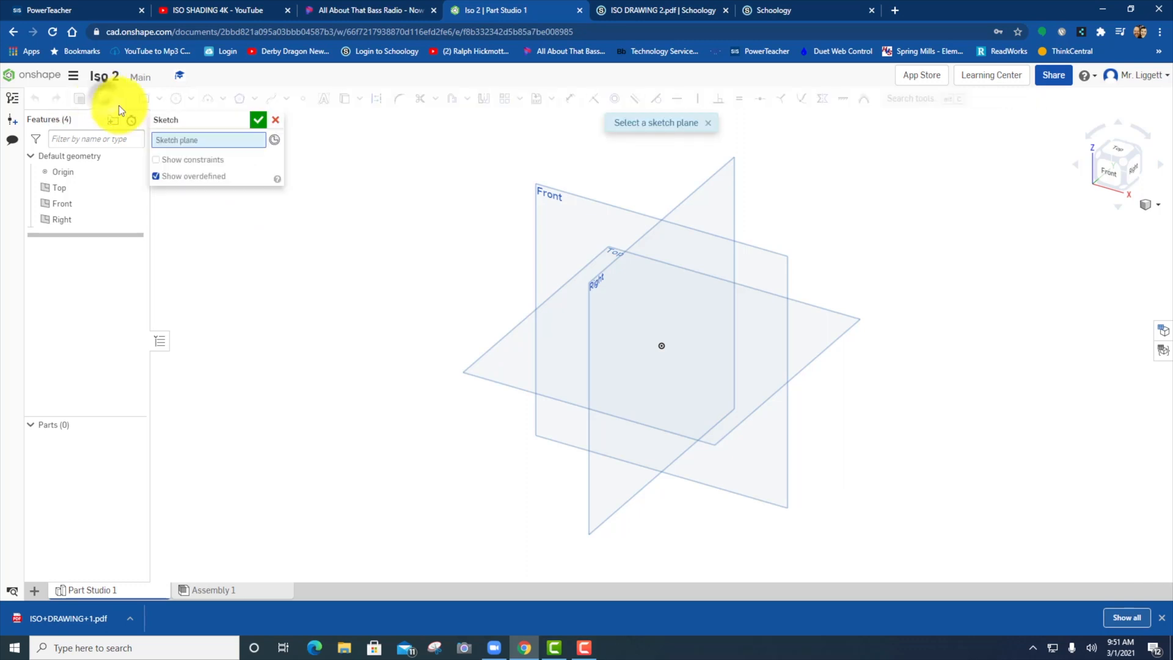
click(497, 365)
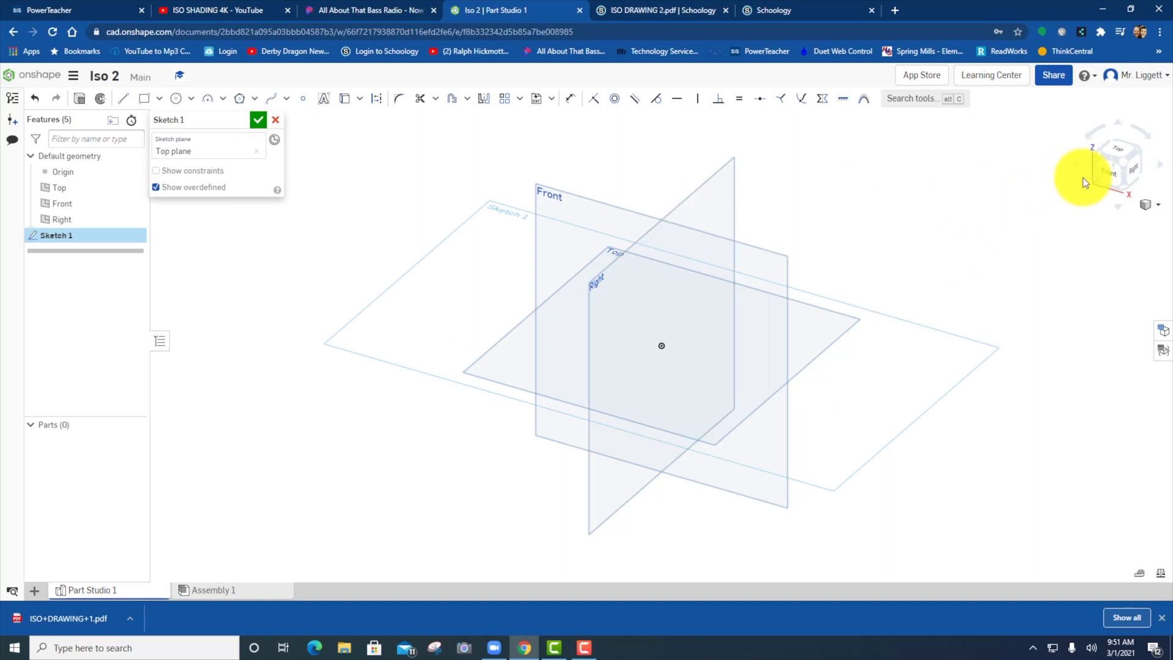
click(1119, 149)
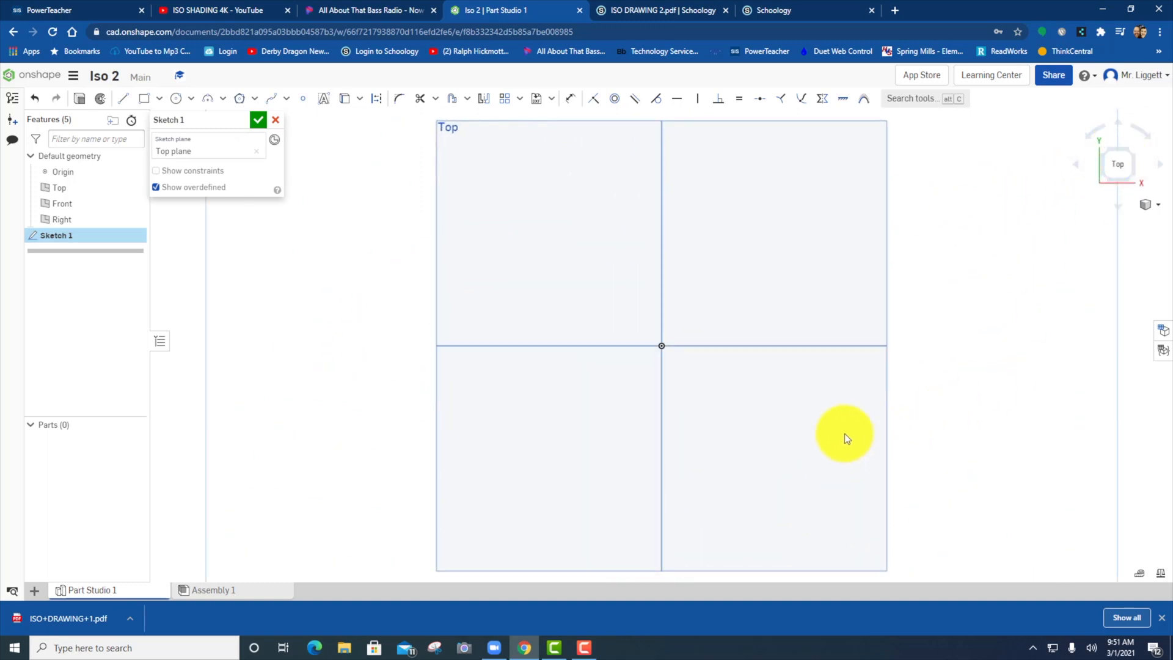
click(123, 101)
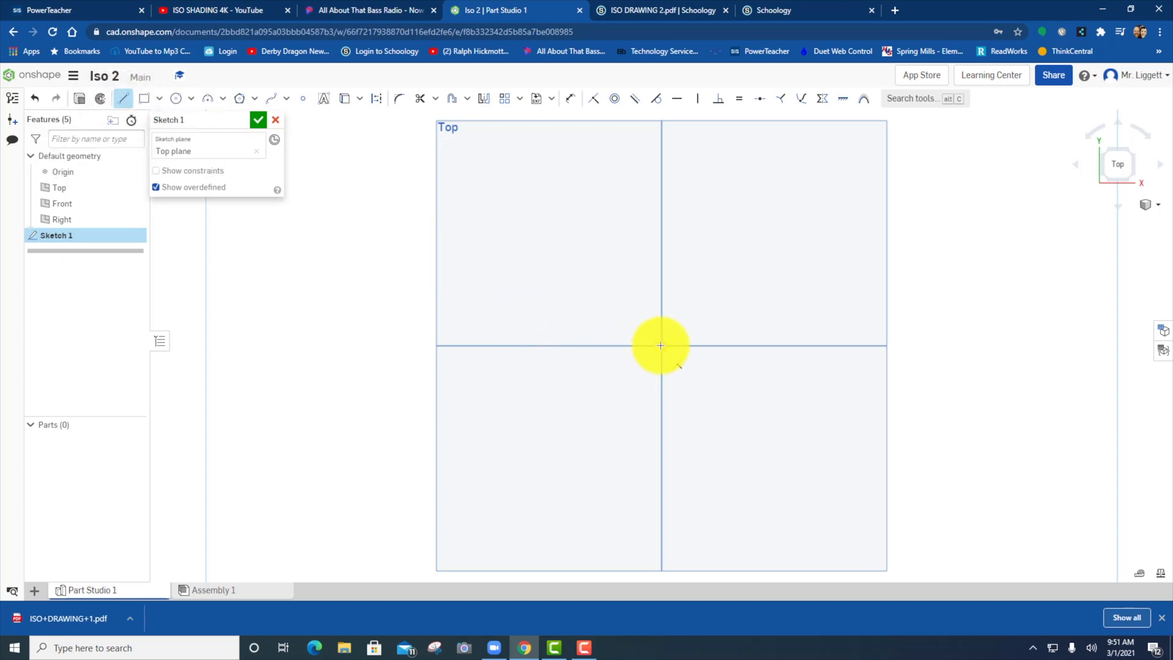
click(661, 346)
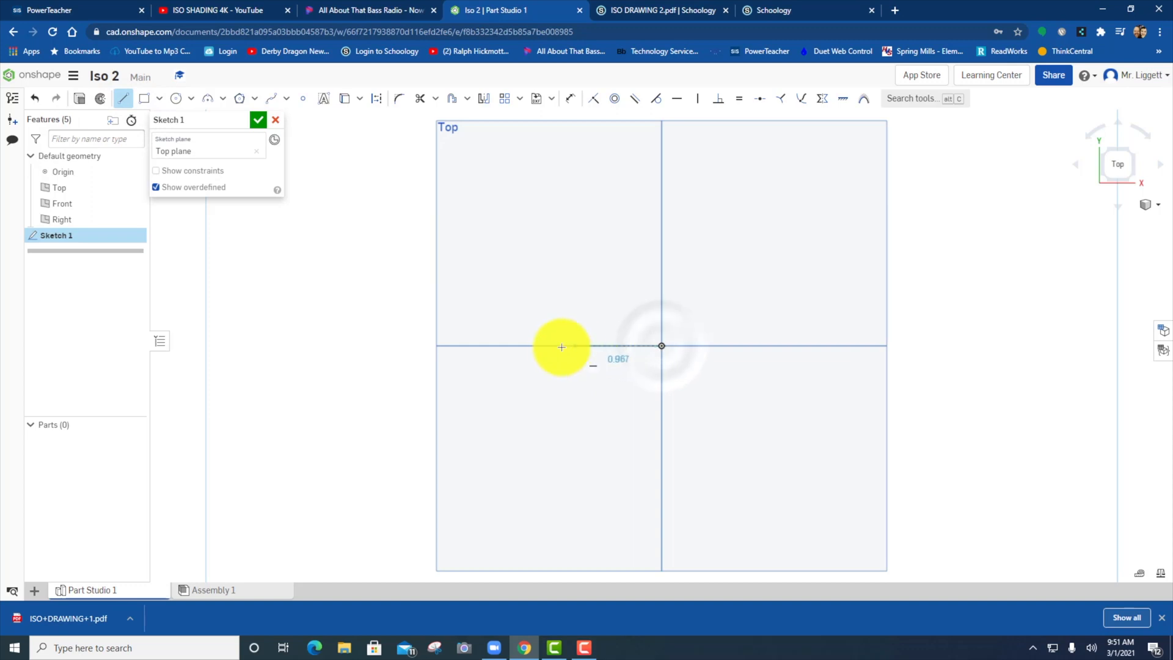
click(487, 348)
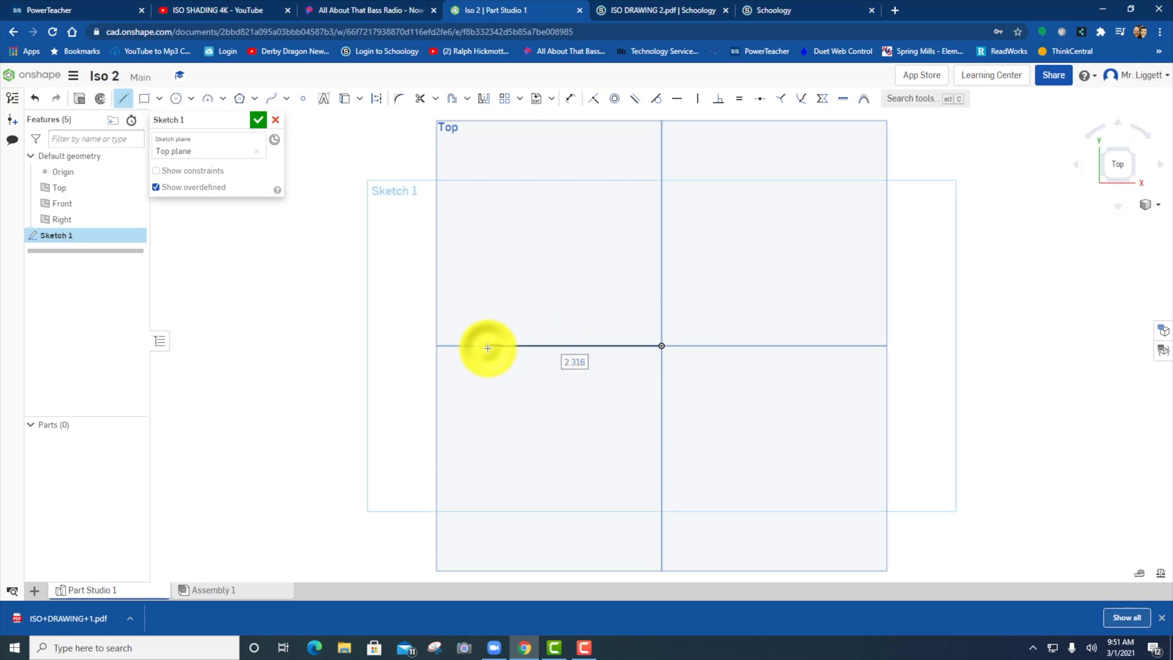
text(2)
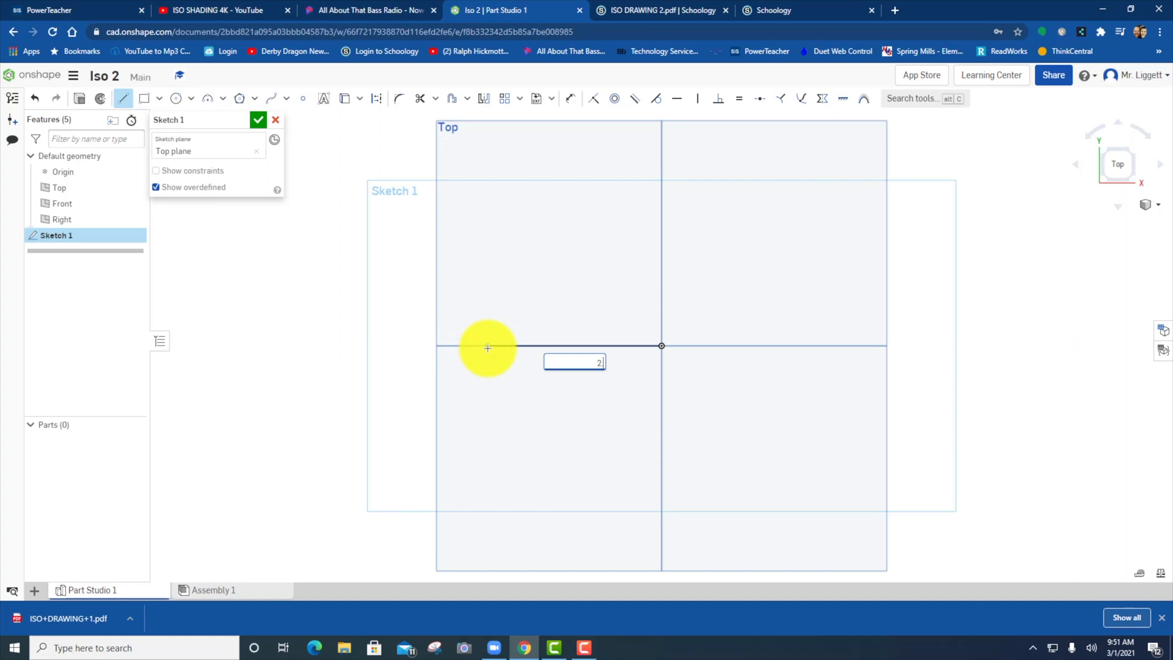
text(.5)
key(Return)
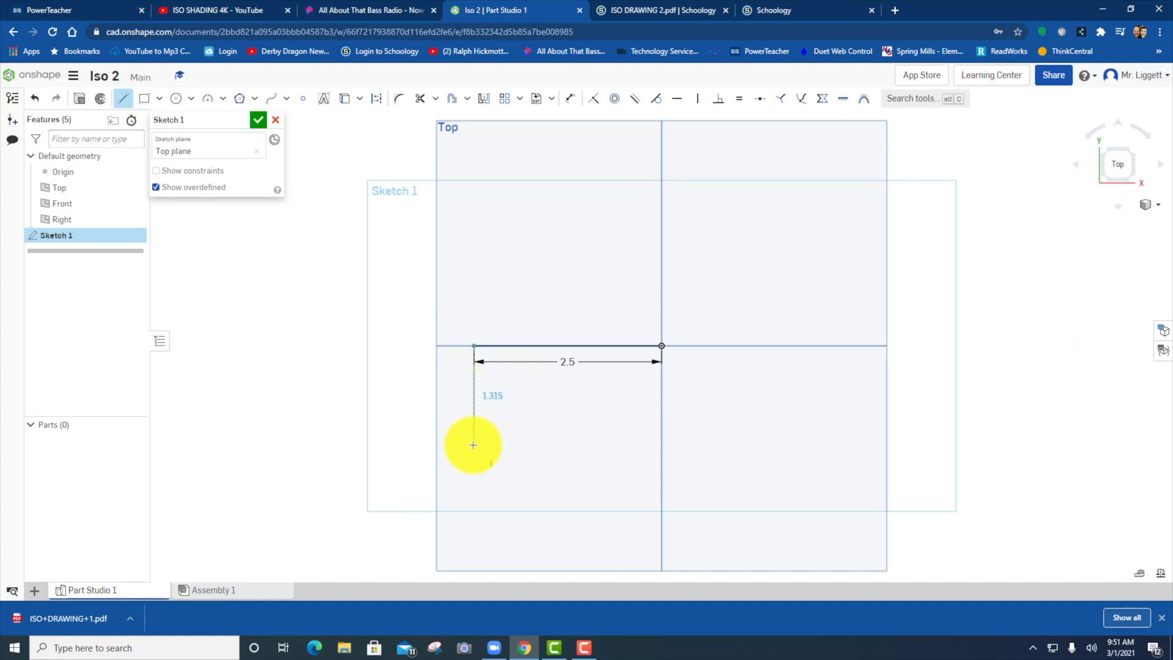
Following ISO DRAWING #2, draw a 1.5 in line down from the first line's left end and a 0.5 in line rightward from it
click(771, 11)
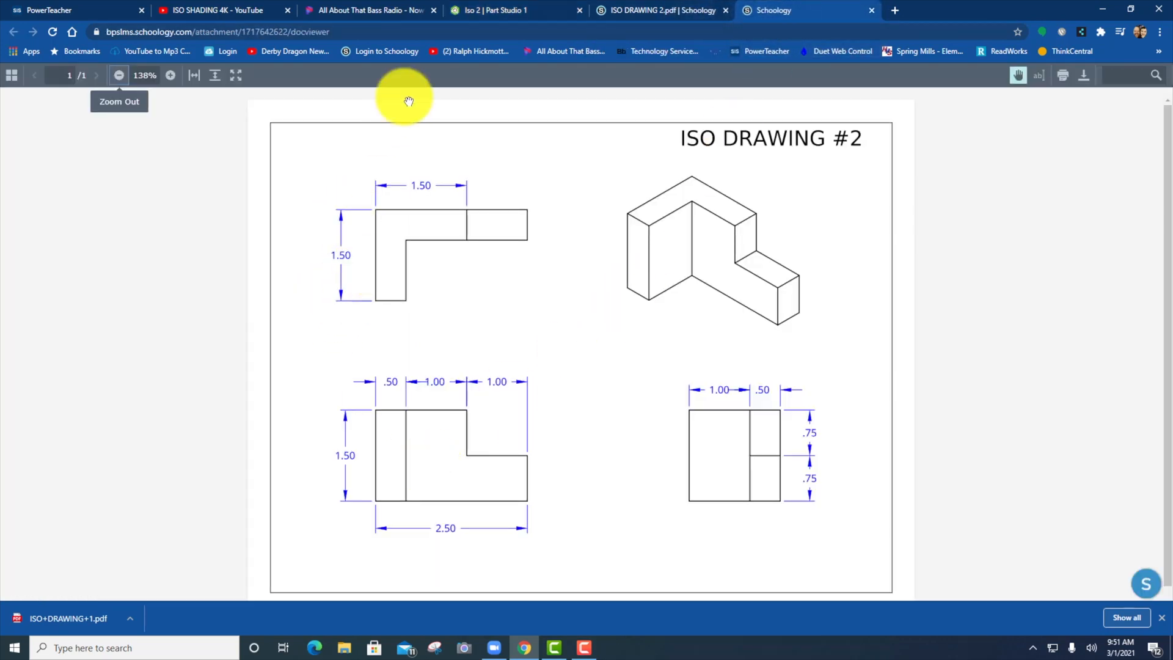
click(496, 10)
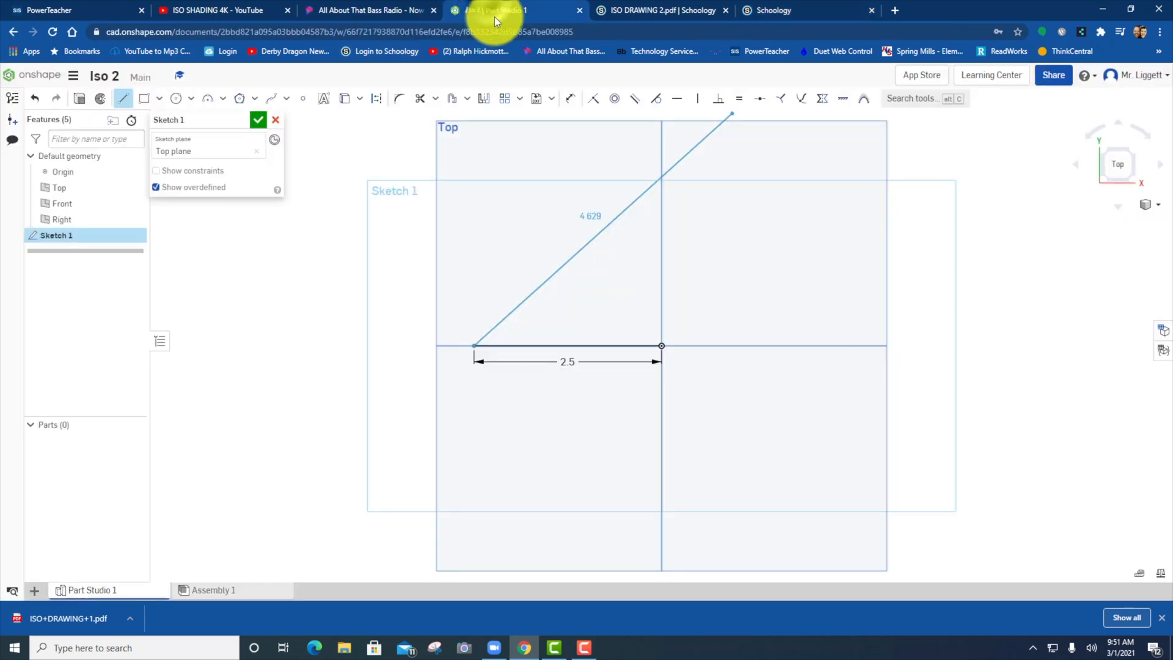
click(475, 463)
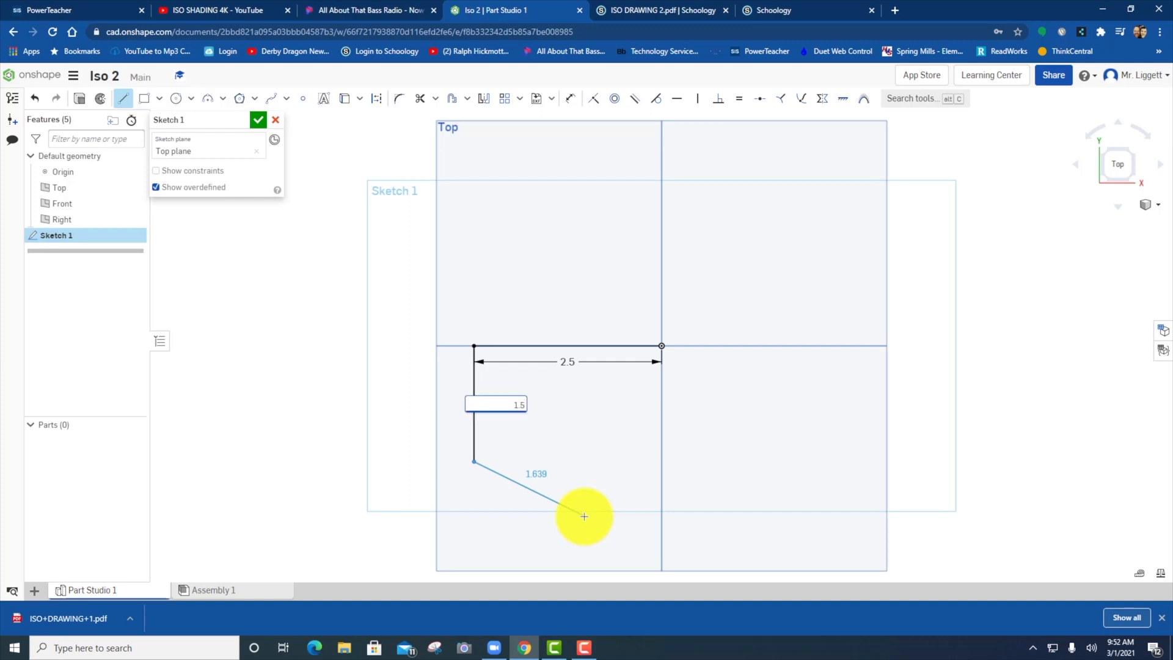
key(Return)
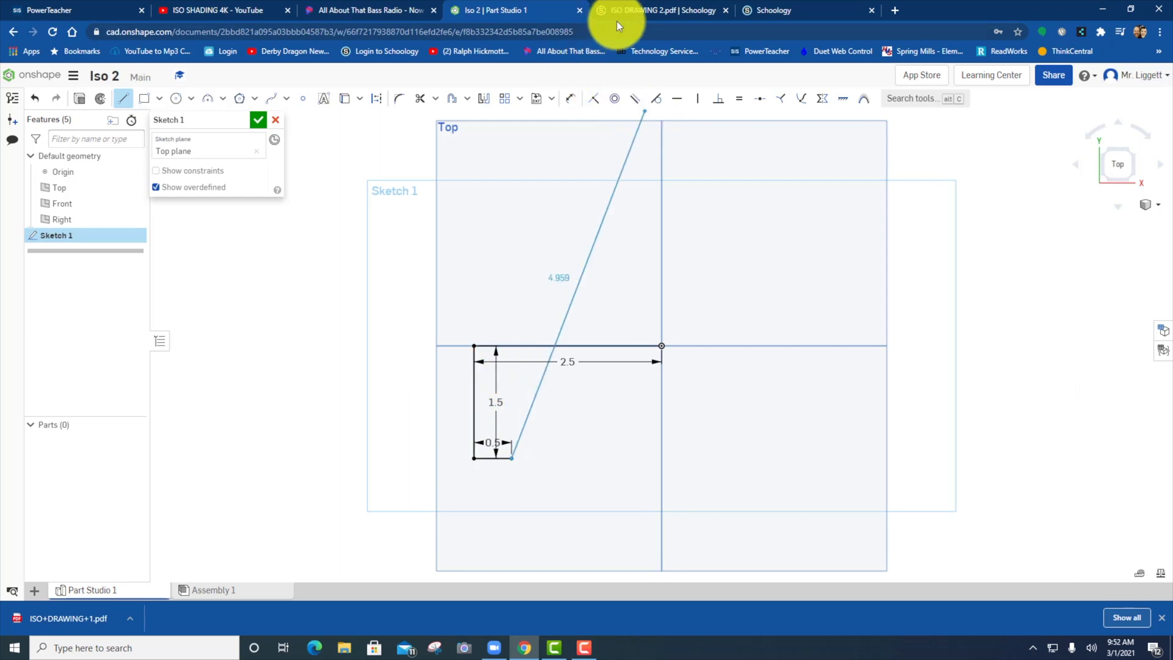
Complete the L-shaped profile with a 1 in line upward, a 2 in line rightward and a closing line to the origin, and finish the sketch
click(773, 11)
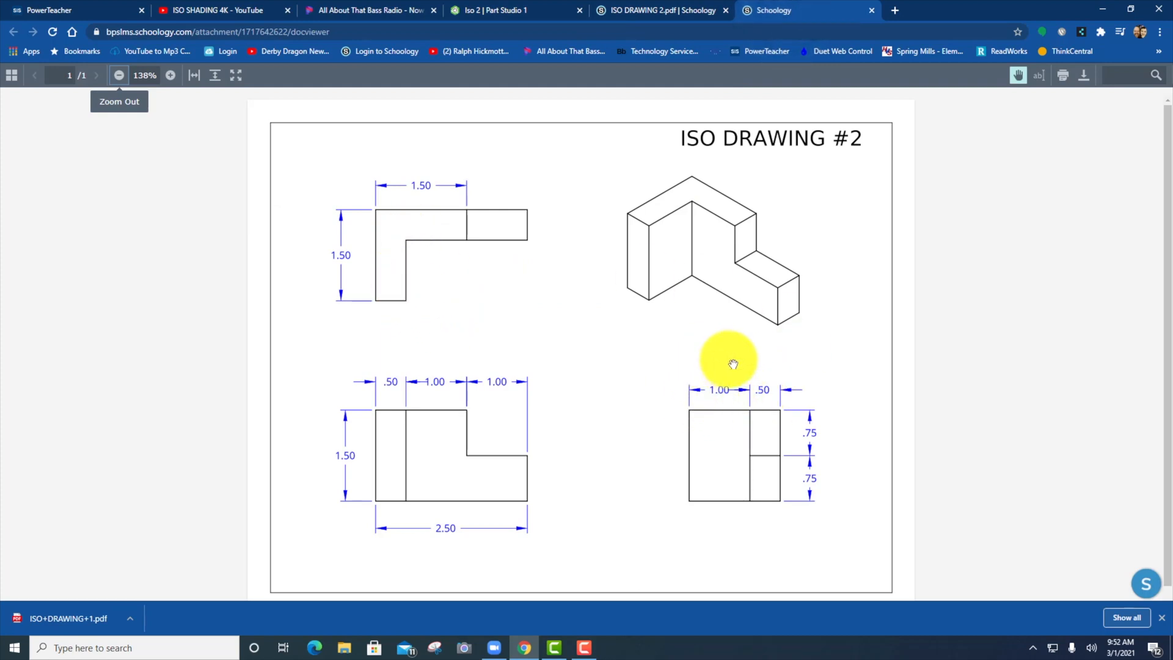
click(489, 13)
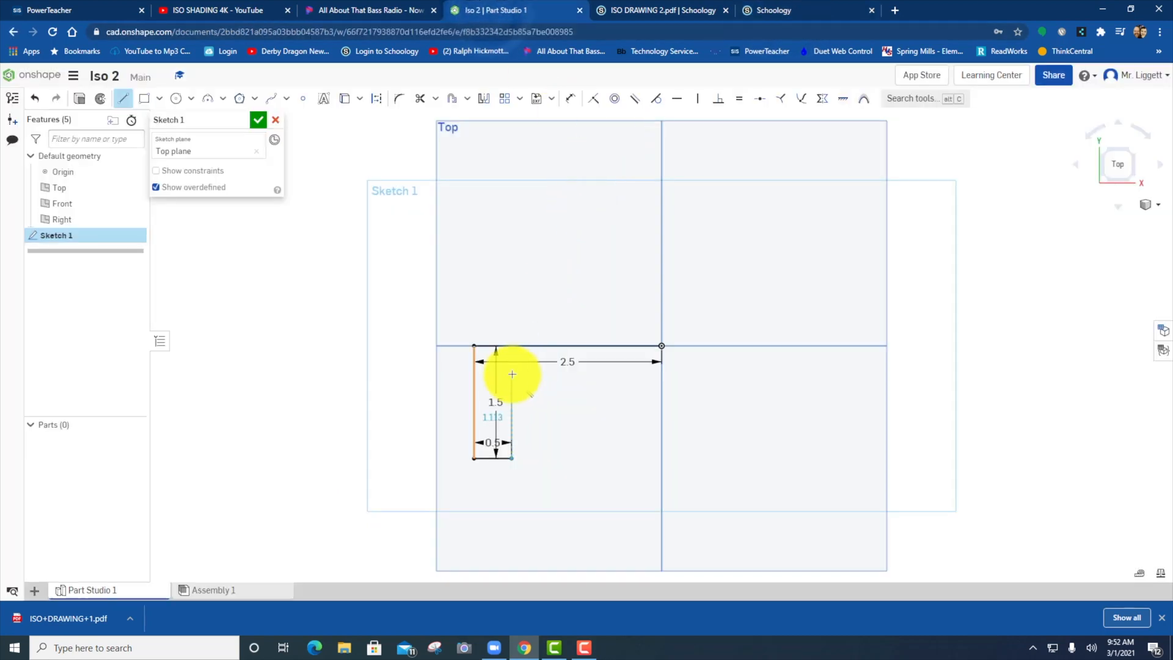
text(1)
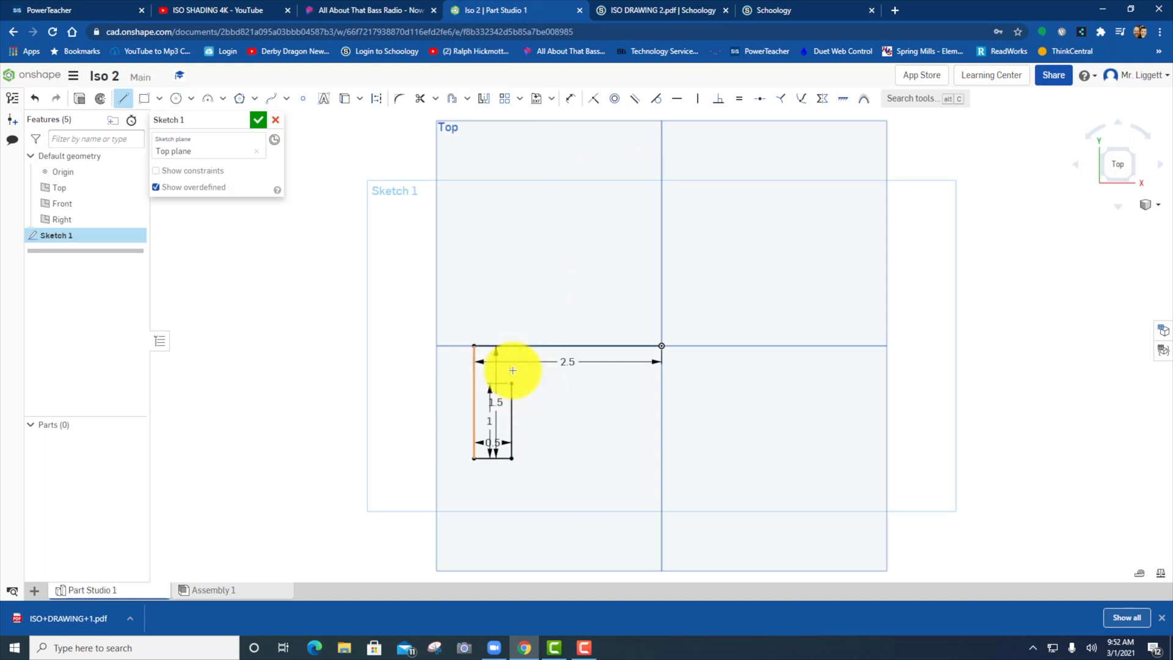
click(661, 383)
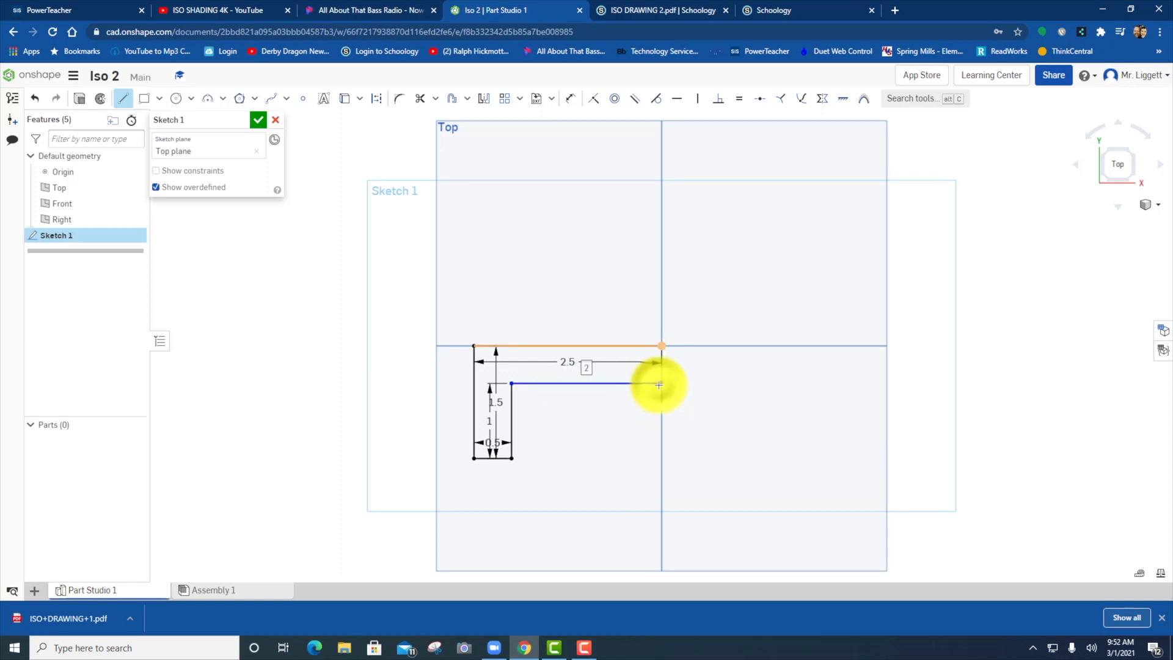
click(661, 346)
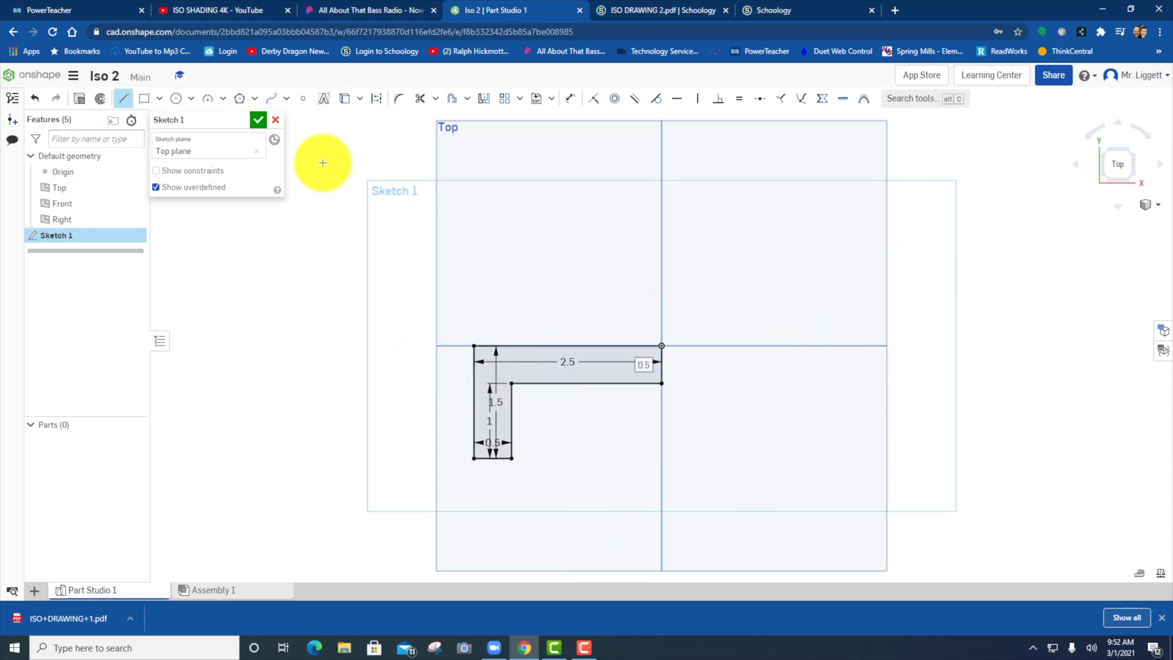
click(257, 121)
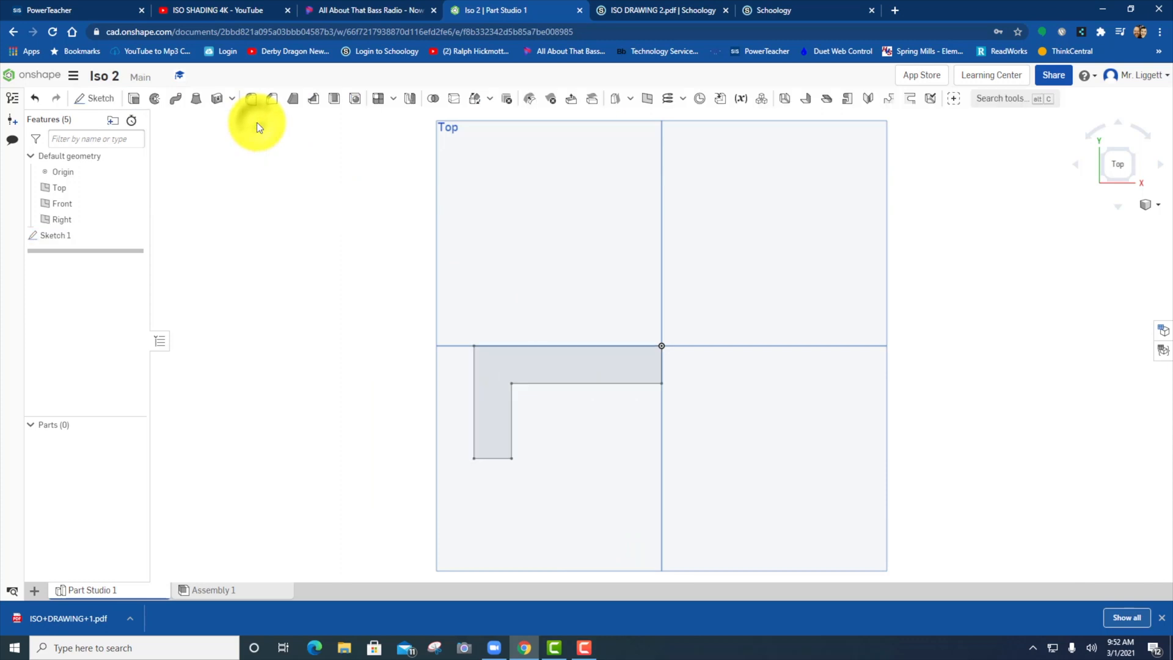
Extrude the L-shaped sketch profile upward 1.5 in as a new solid, taking the height from ISO DRAWING #2
click(1102, 178)
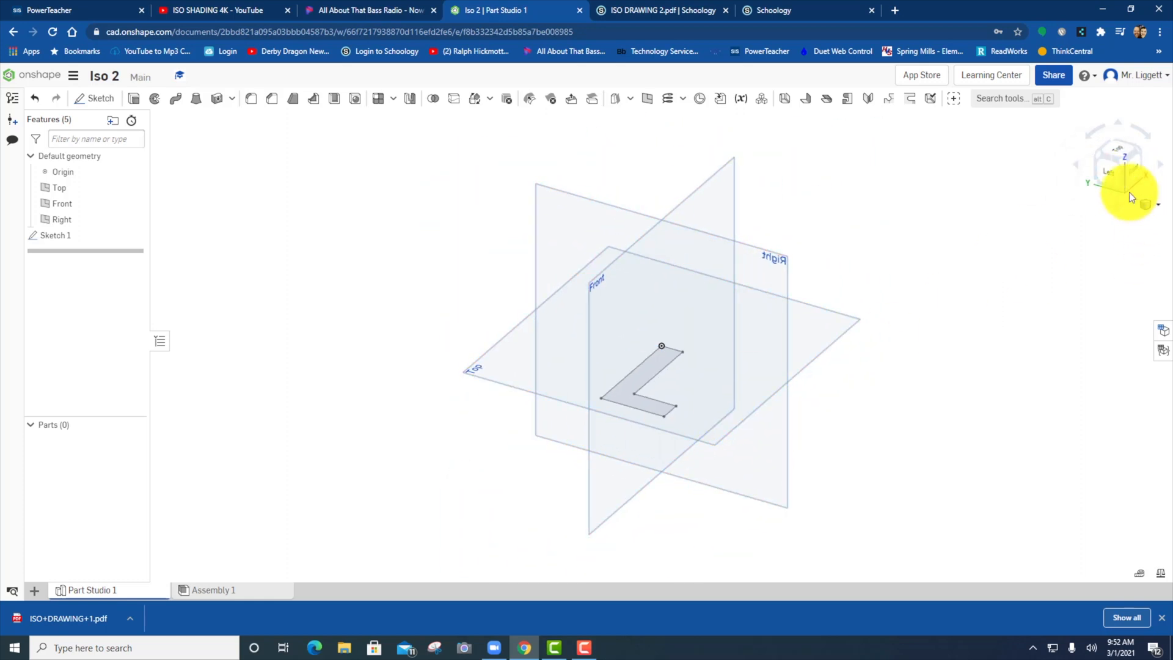
click(1139, 153)
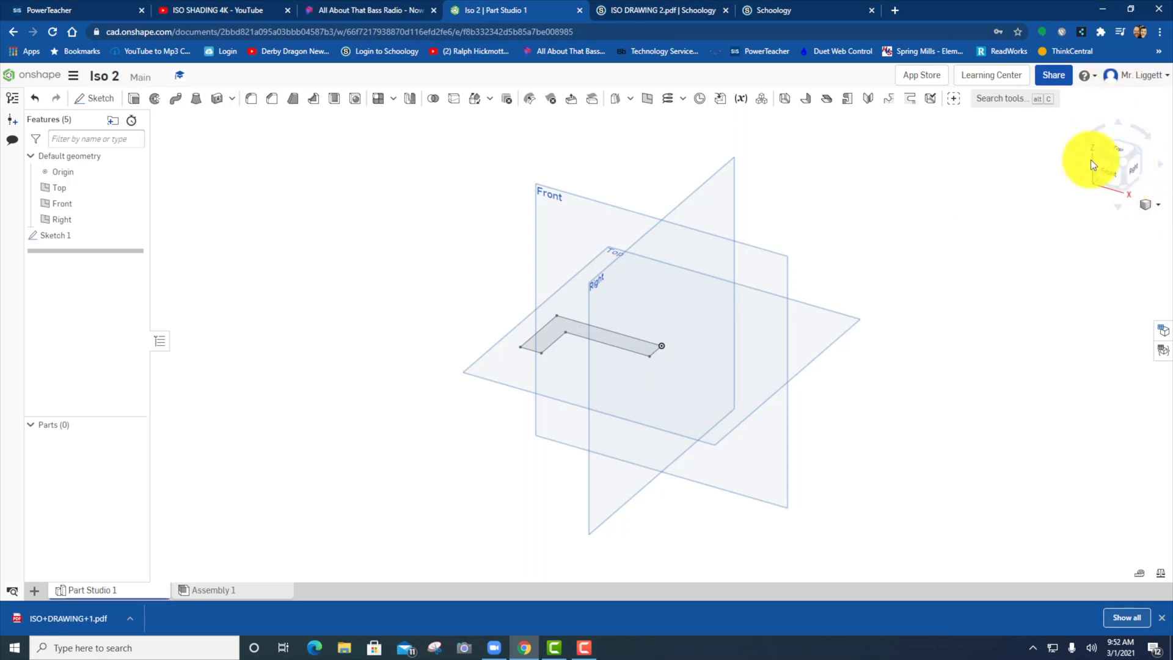
click(133, 100)
click(542, 341)
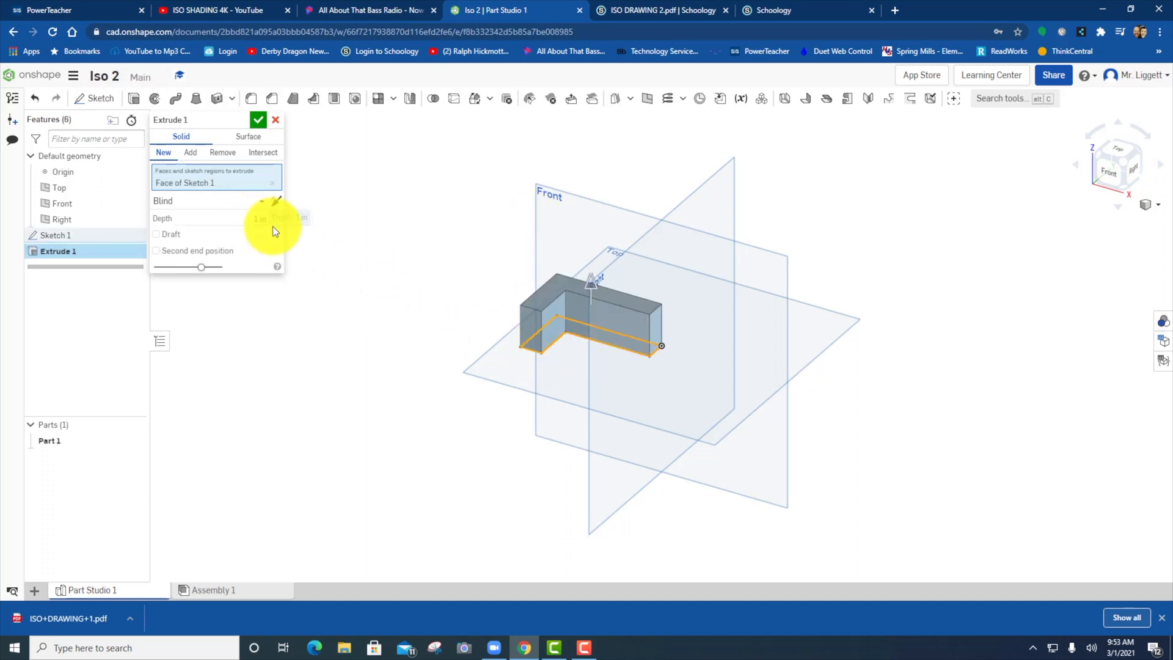
click(778, 10)
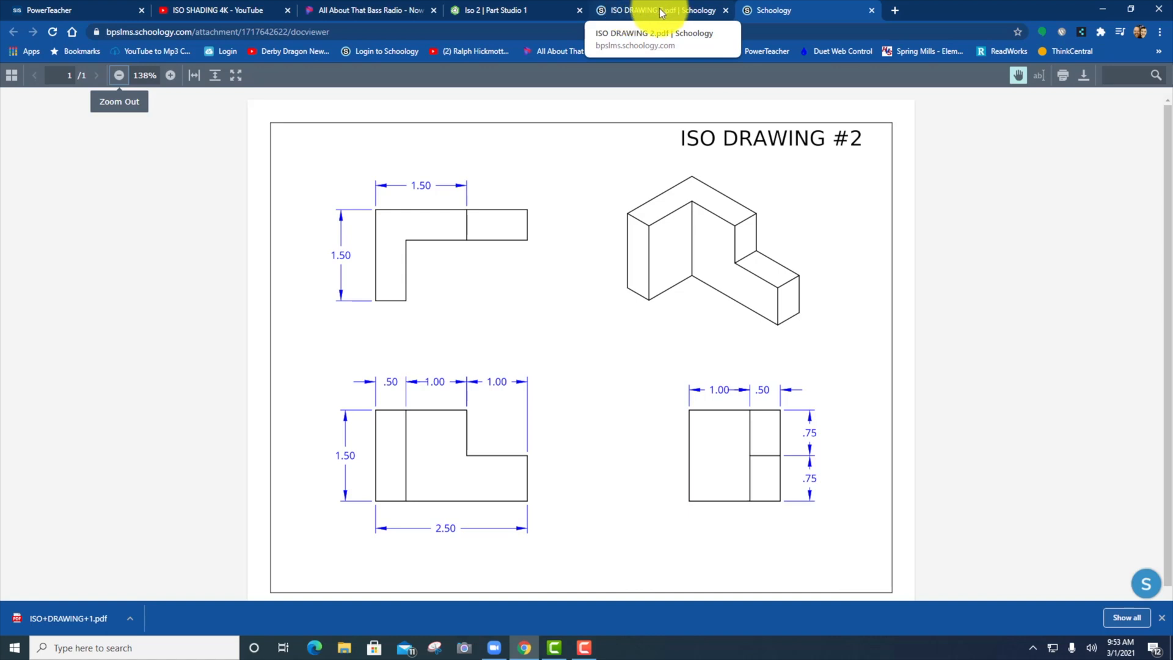
click(489, 11)
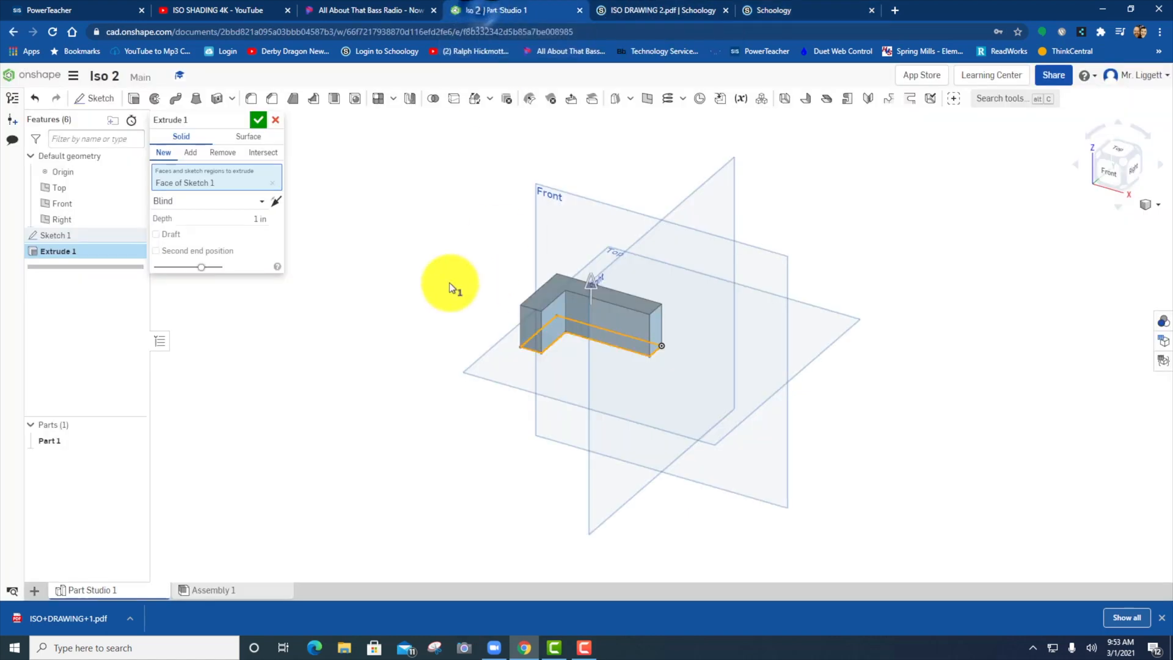
click(250, 220)
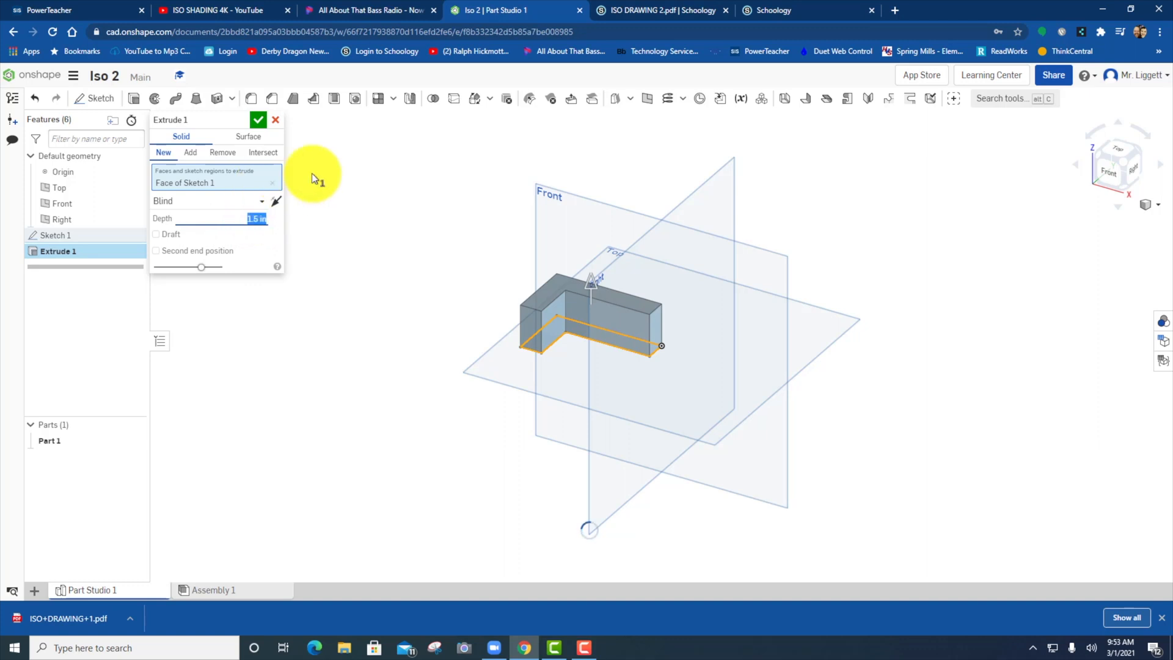
text(1.5)
key(Return)
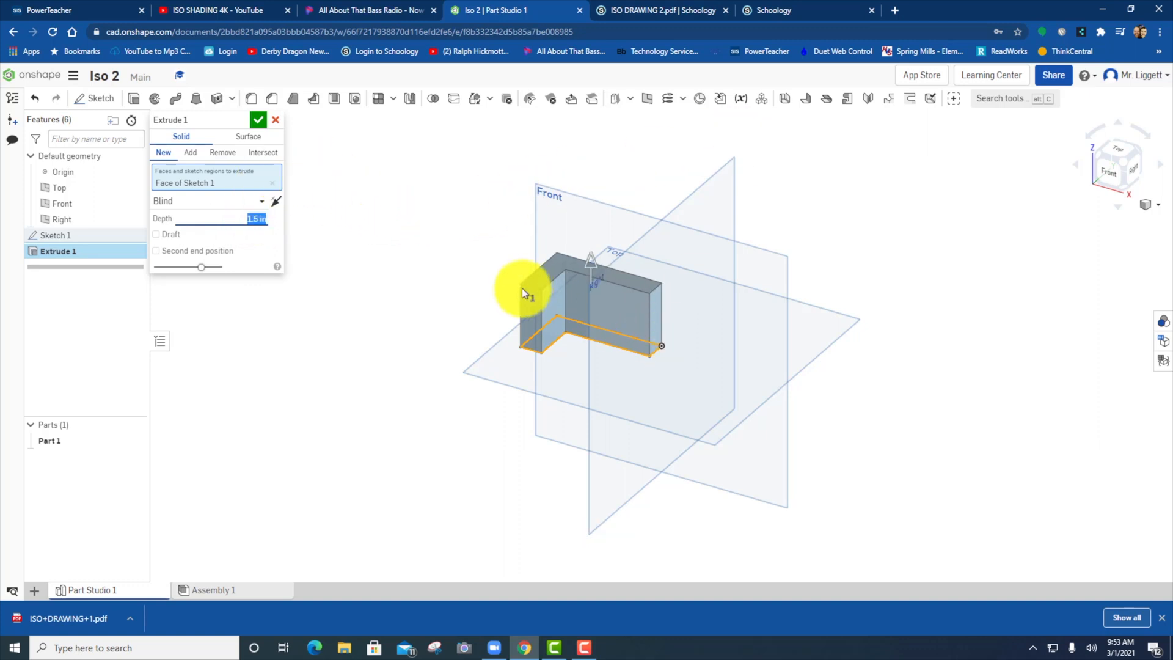
click(258, 119)
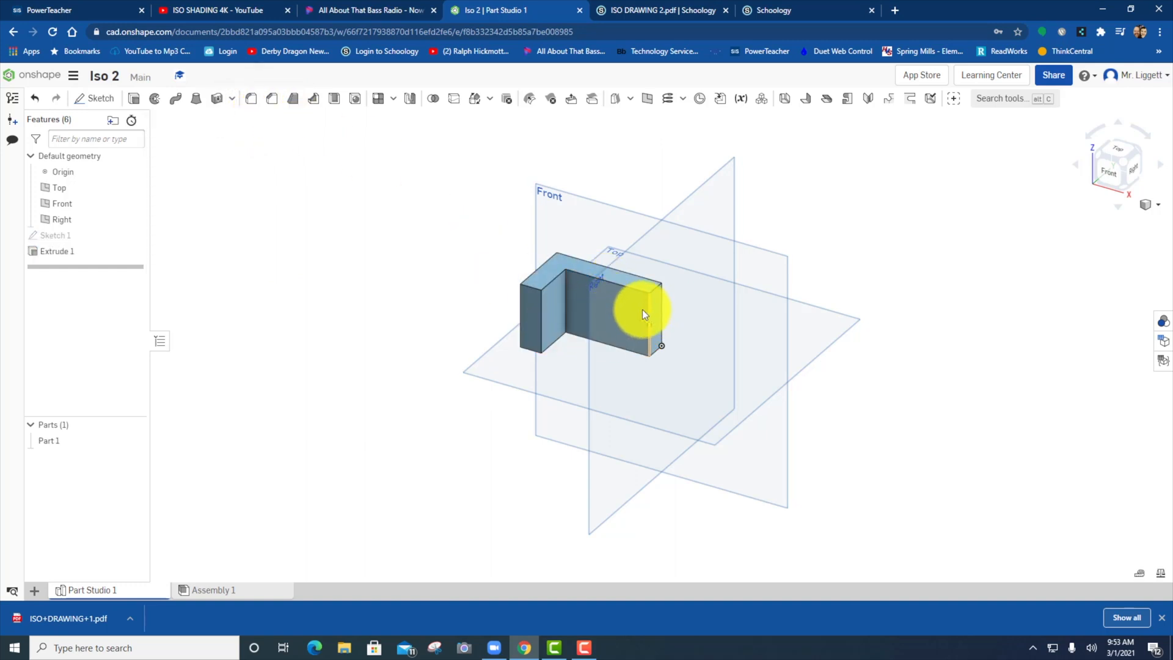
Check ISO DRAWING #2, then start a sketch on the inner front face of the long arm and view it from the front
click(665, 10)
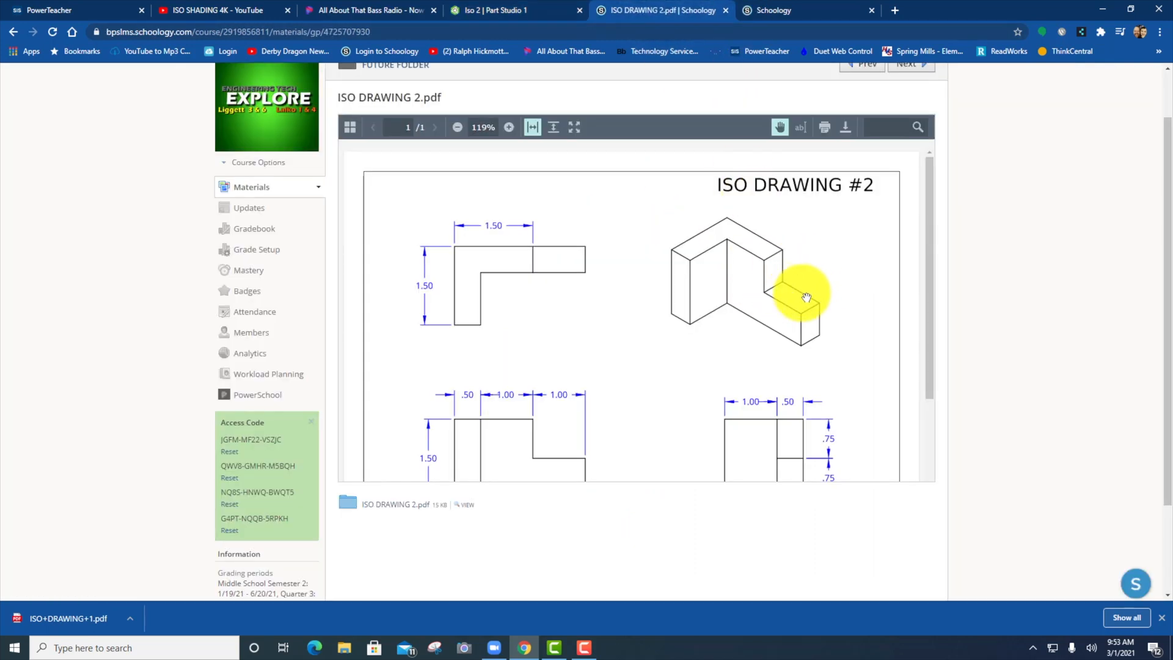
click(492, 11)
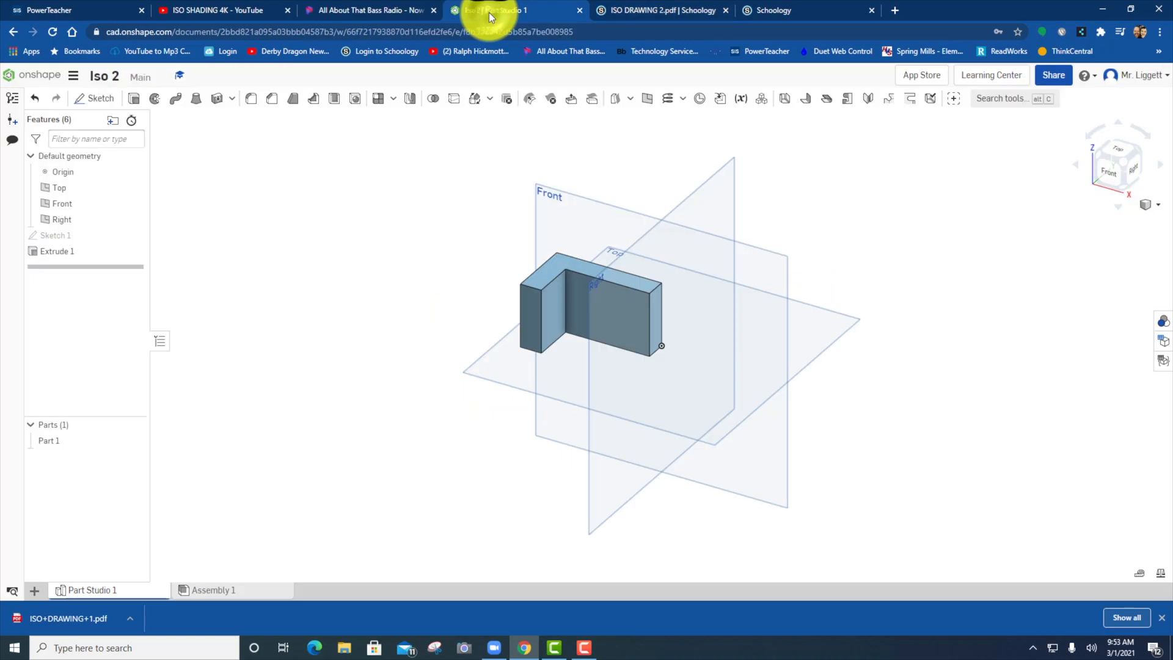
click(629, 313)
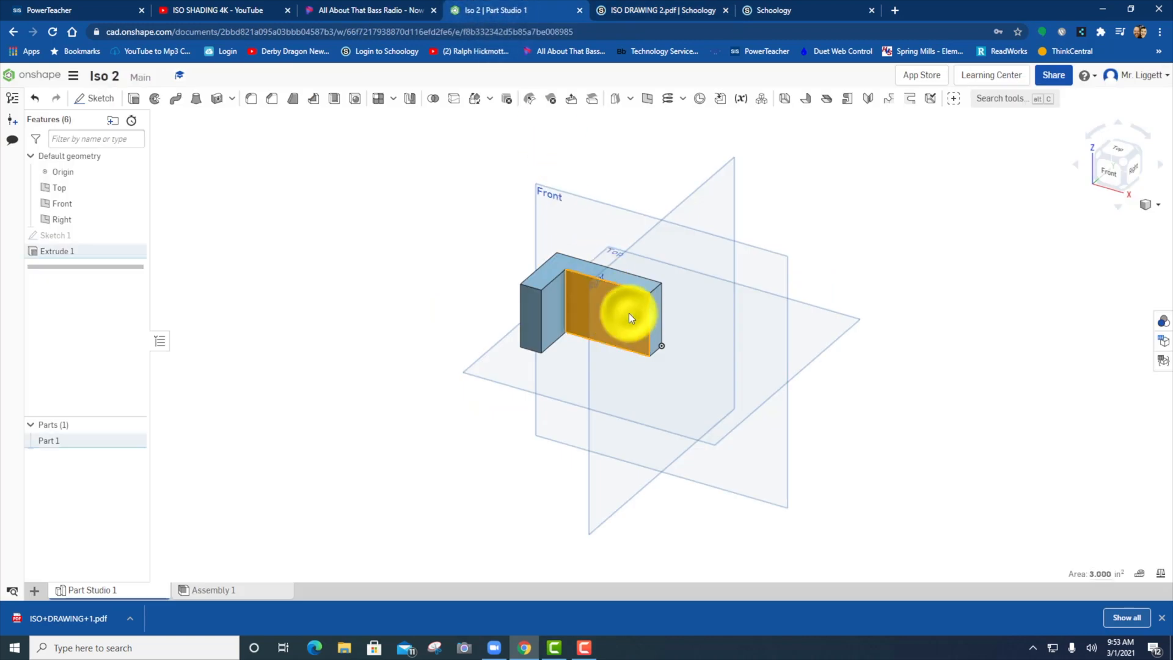
right_click(628, 313)
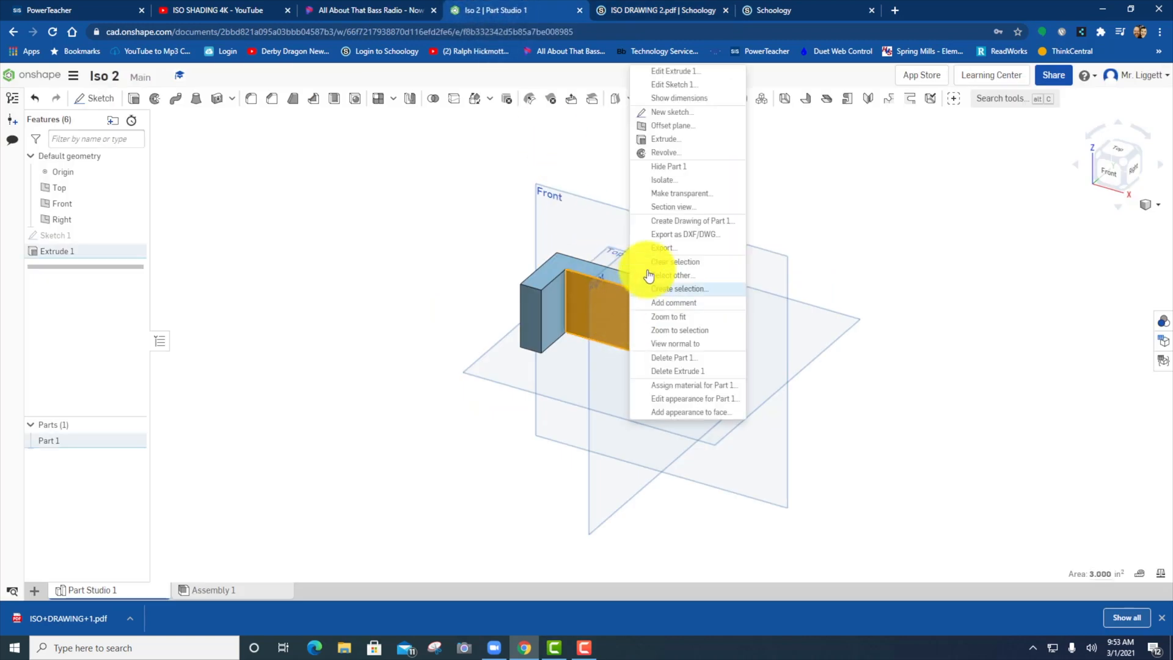
click(666, 115)
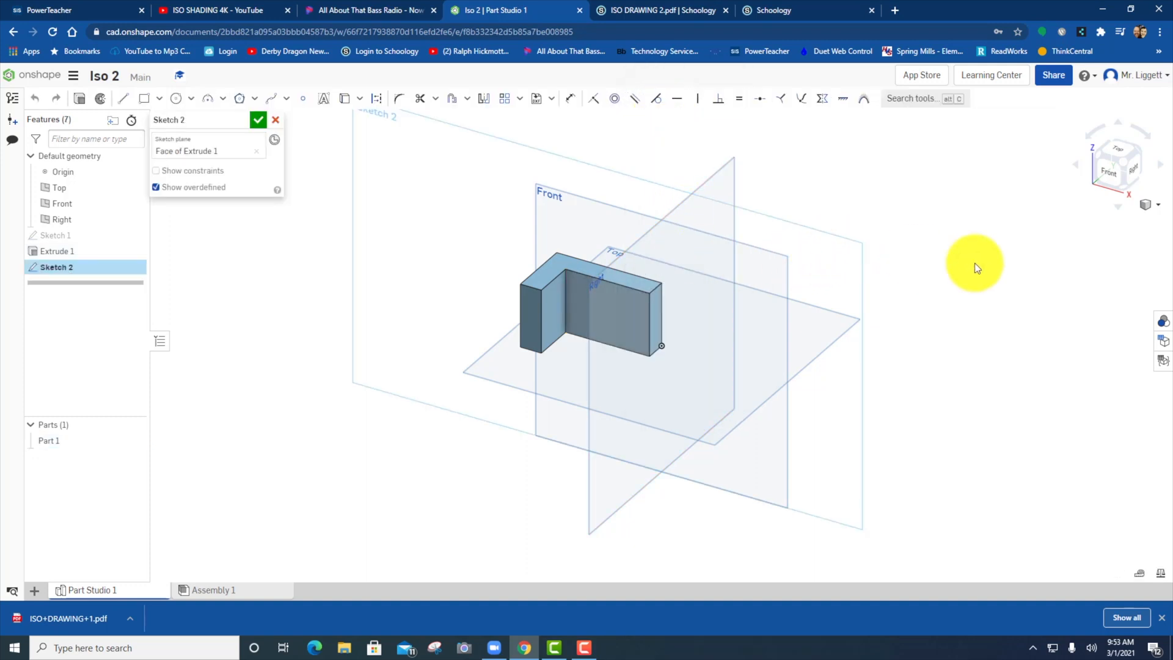
click(1113, 171)
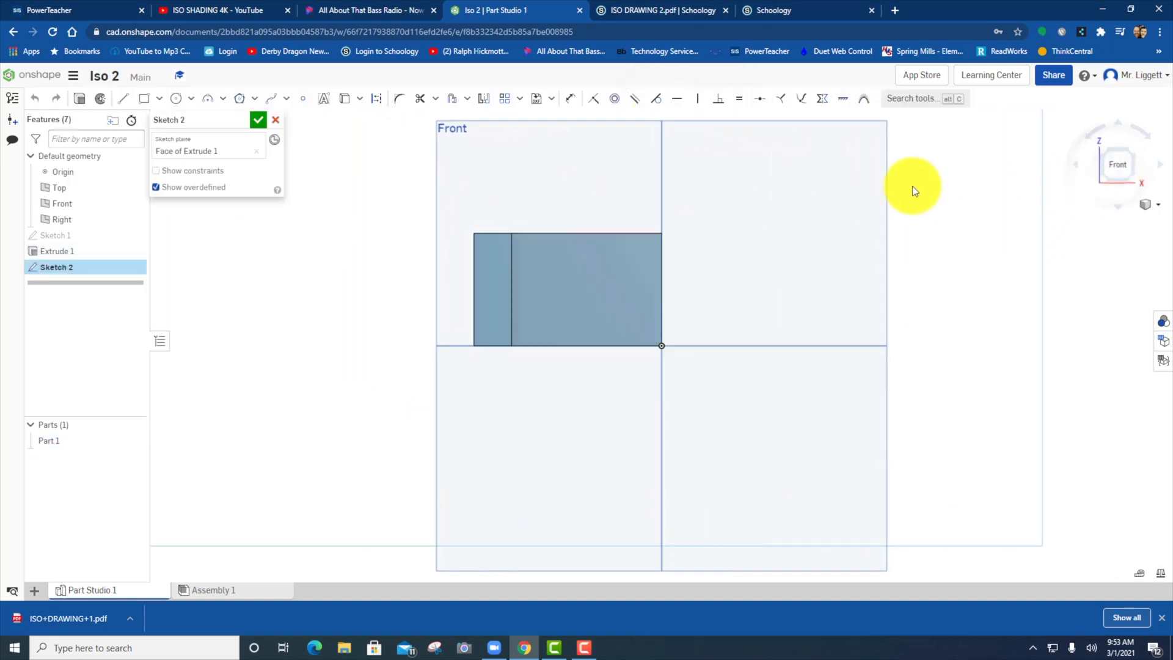
scroll(612, 238, up, 2)
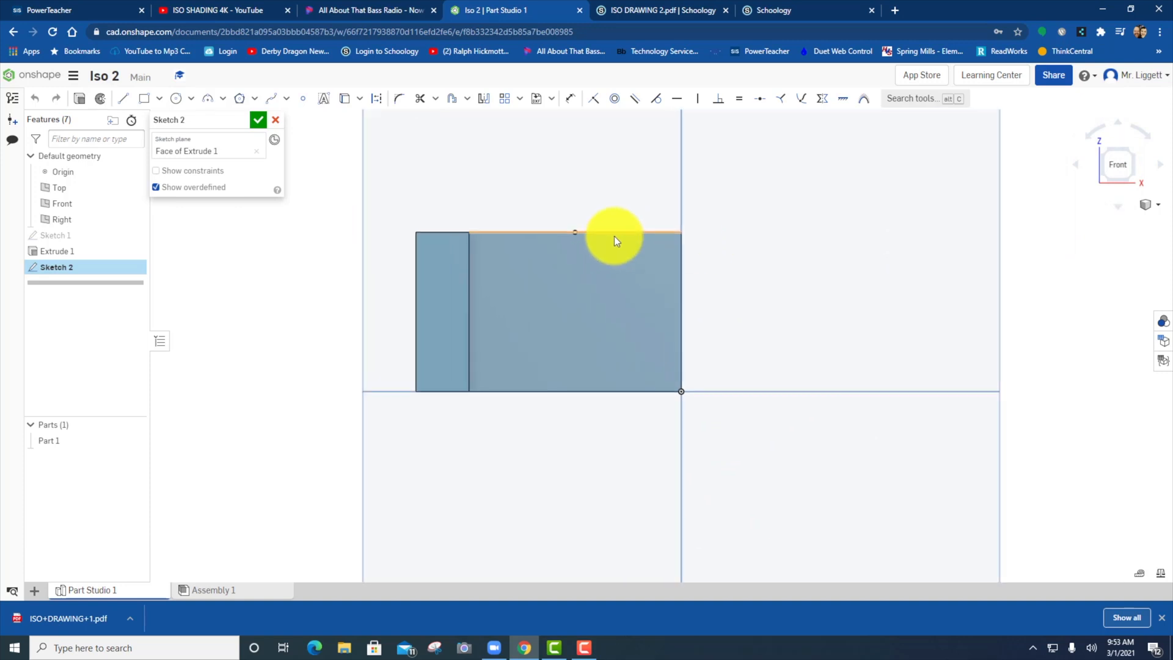
Sketch a rectangle 1 in wide and 0.75 in high from the face's upper-right corner, per ISO DRAWING #2, and finish the sketch
click(143, 99)
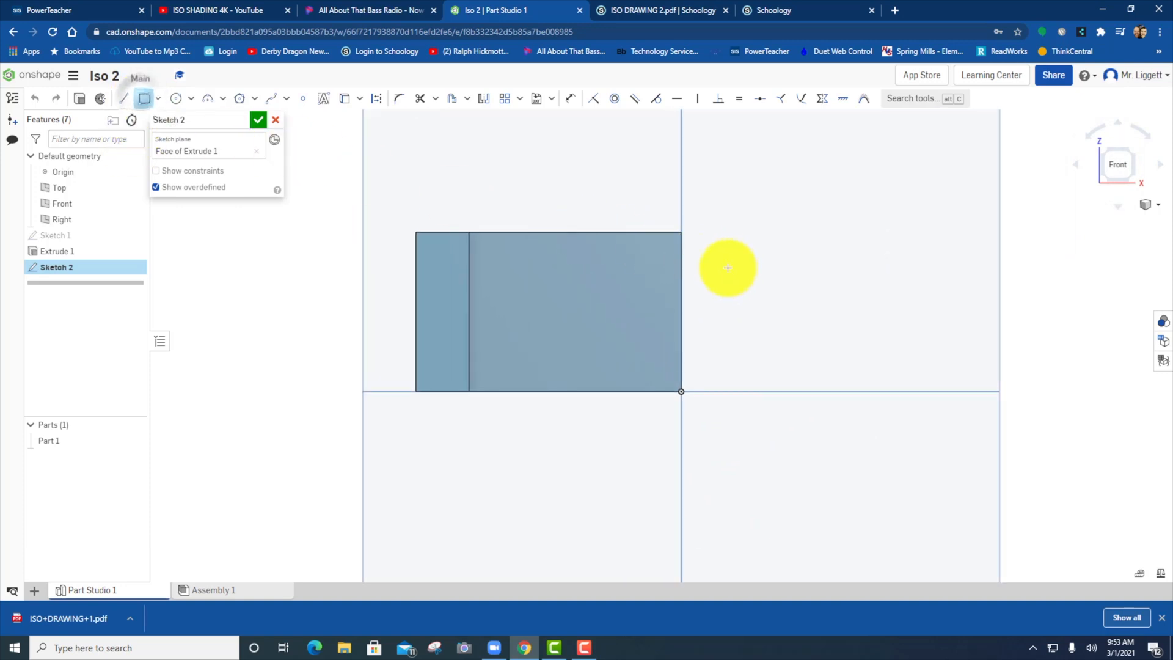
click(682, 232)
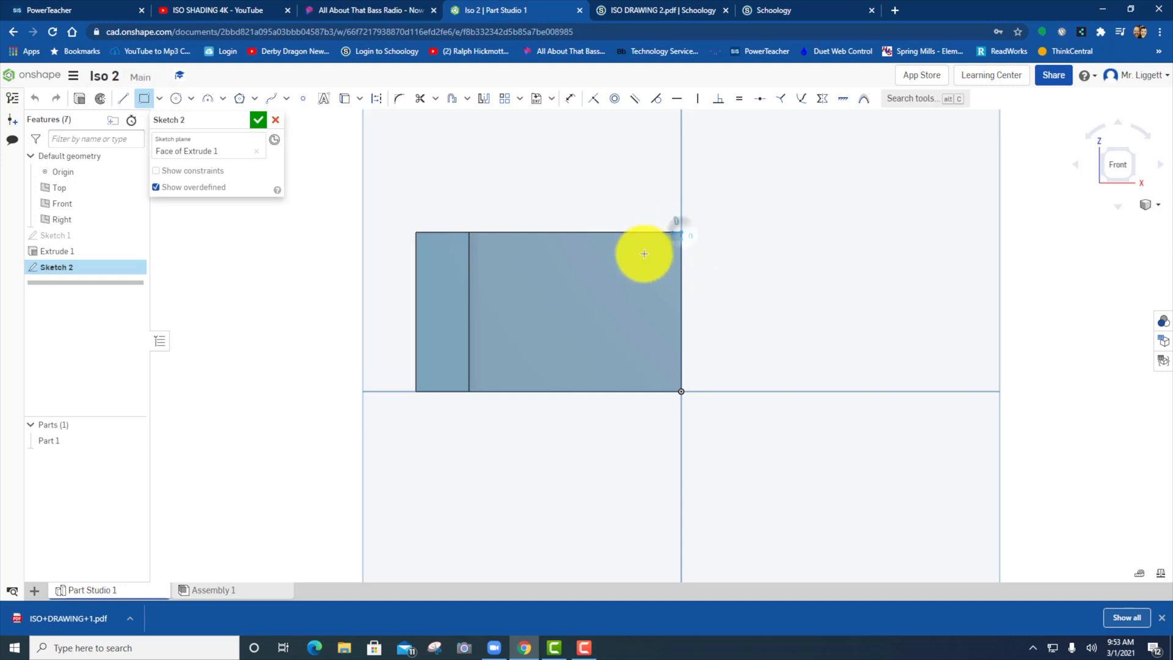
click(570, 307)
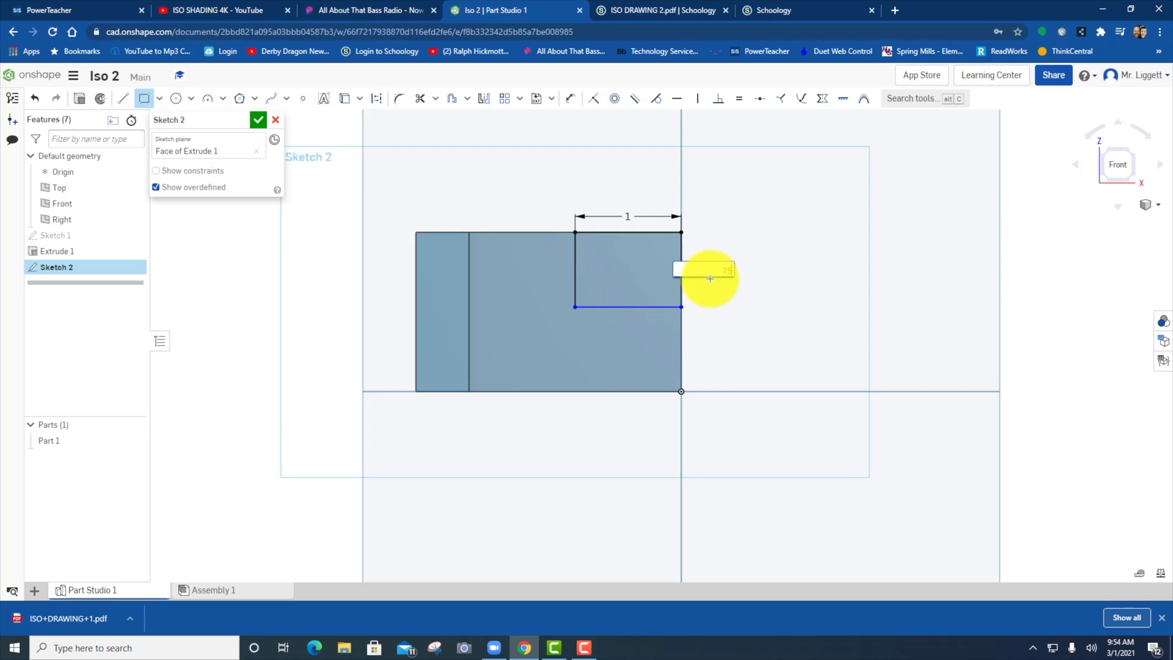
click(692, 10)
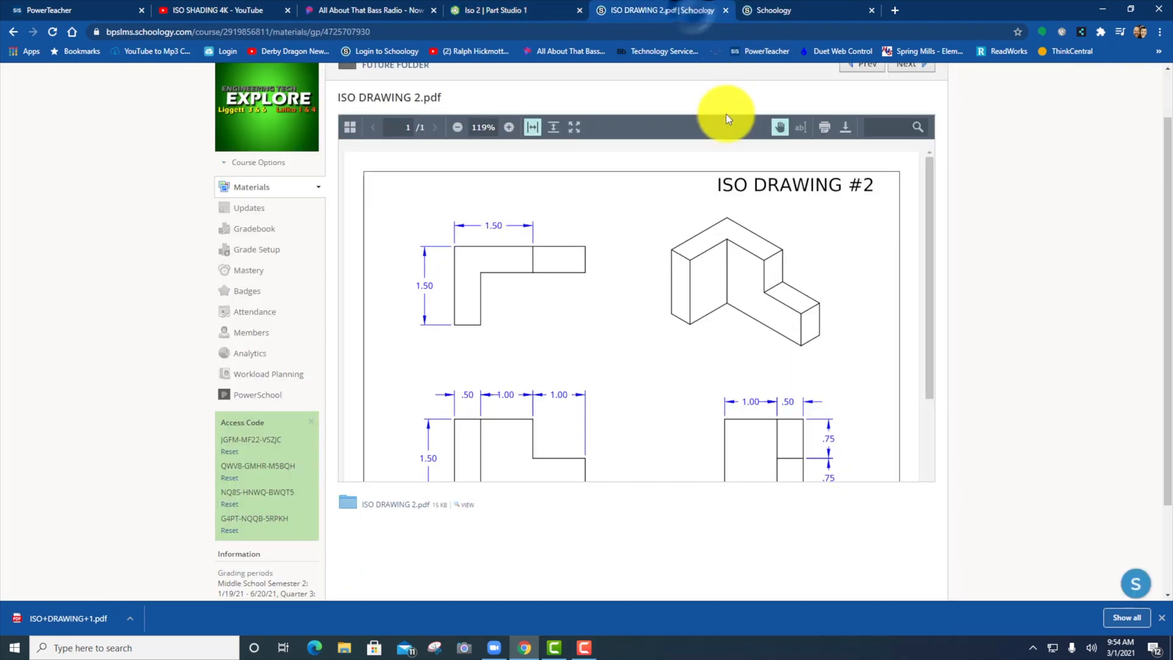
scroll(685, 288, down, 2)
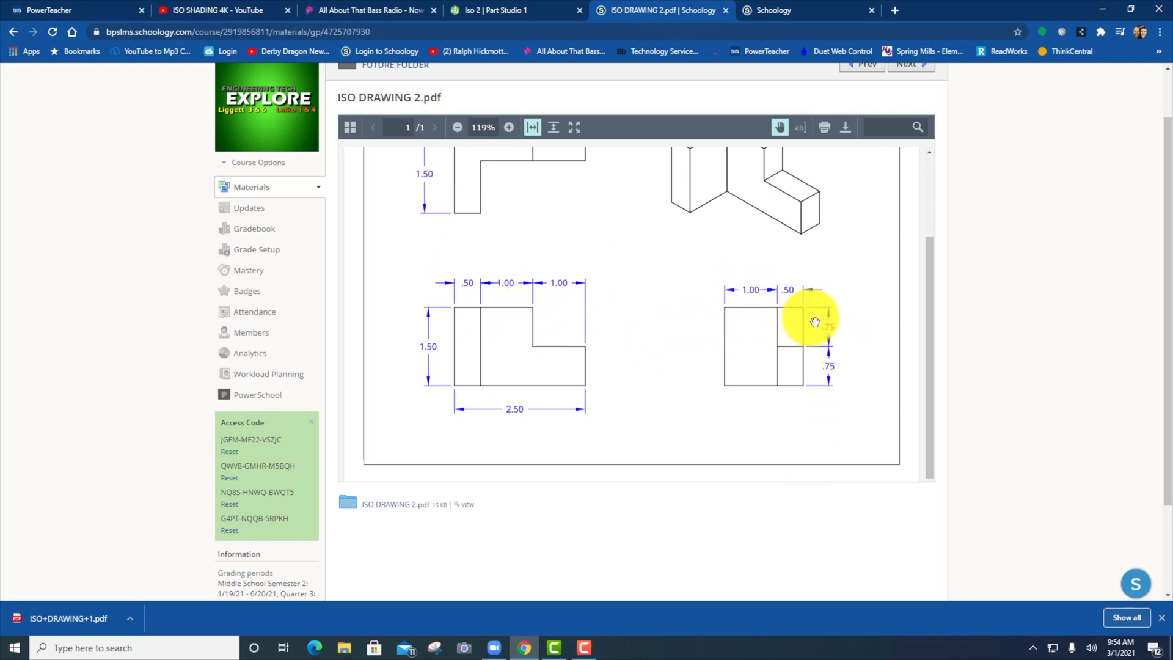
click(500, 9)
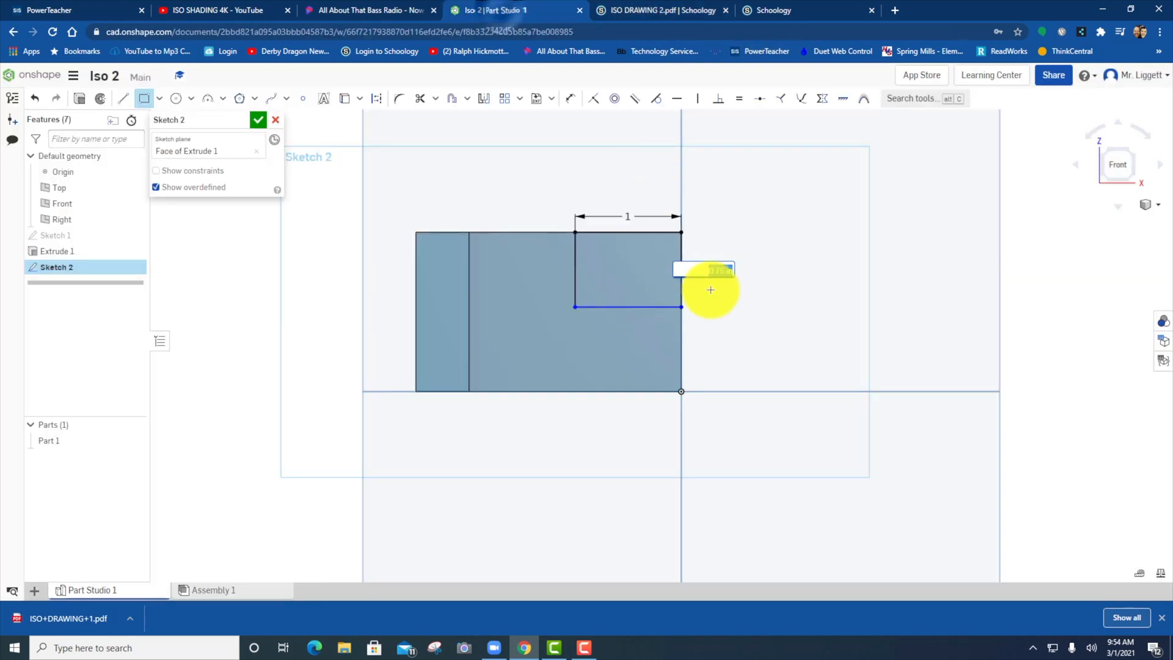
key(Return)
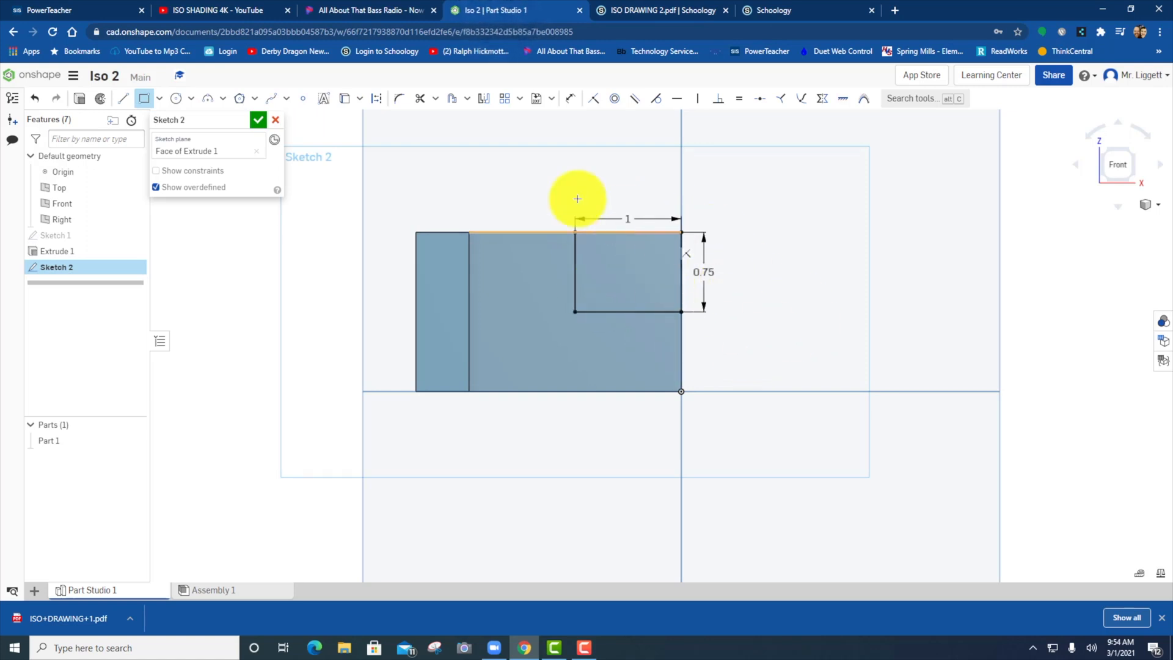
click(256, 120)
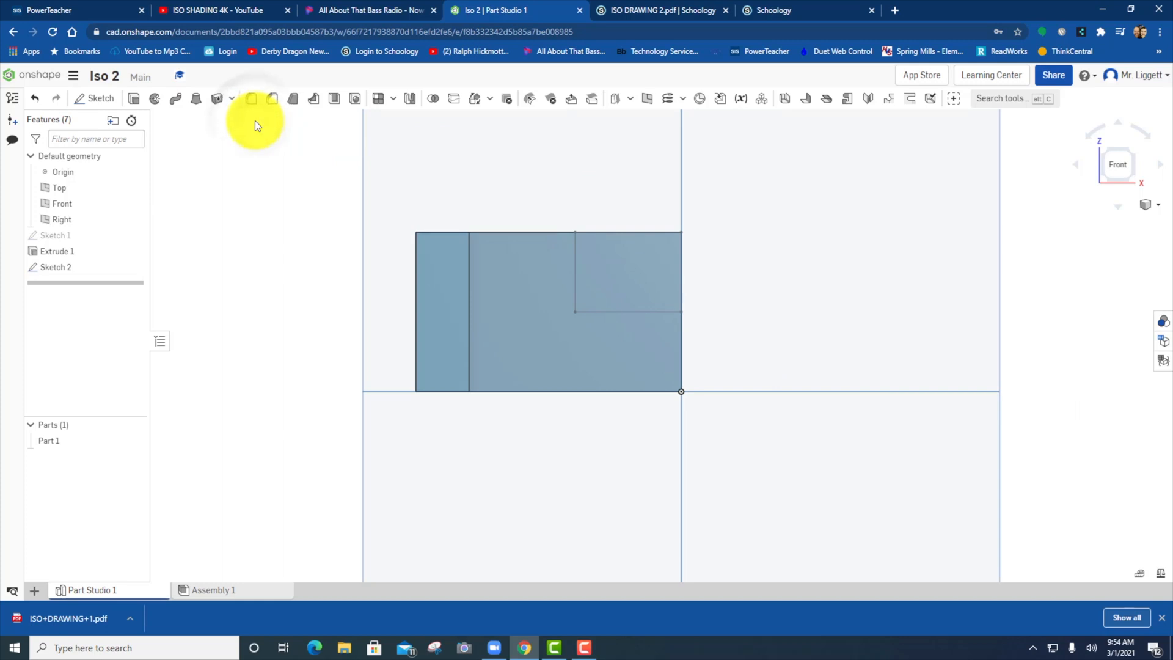
Cut the step at the end of the long arm by extruding the rectangle as Remove with a 0.5 in depth
key(f)
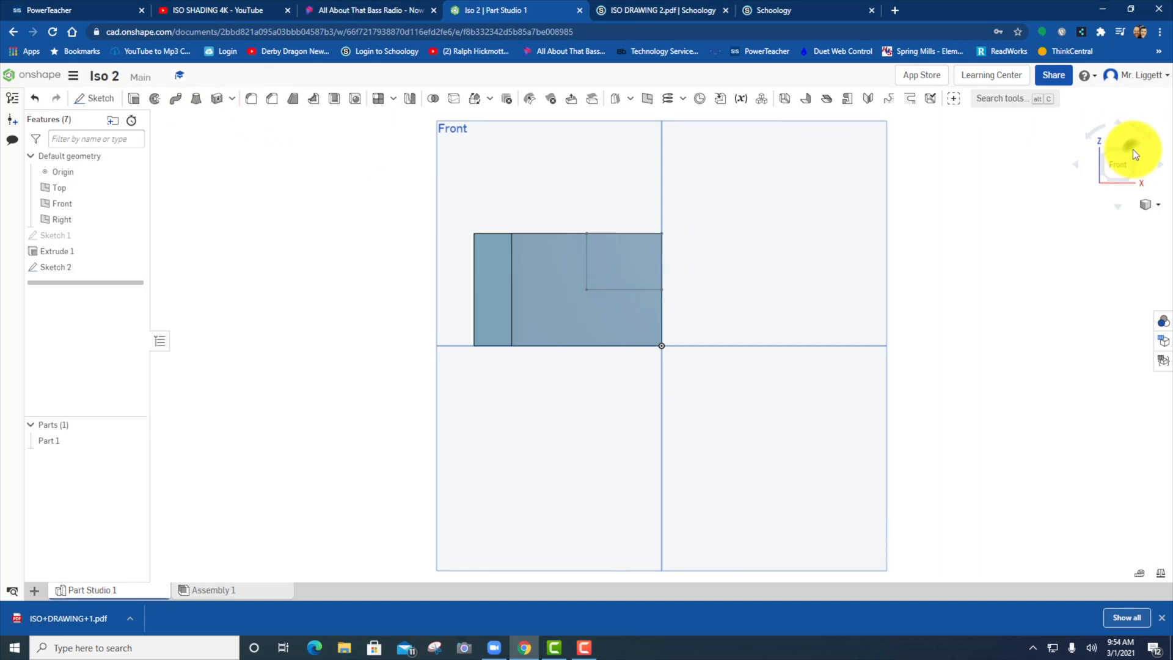
click(1133, 149)
scroll(653, 318, up, 4)
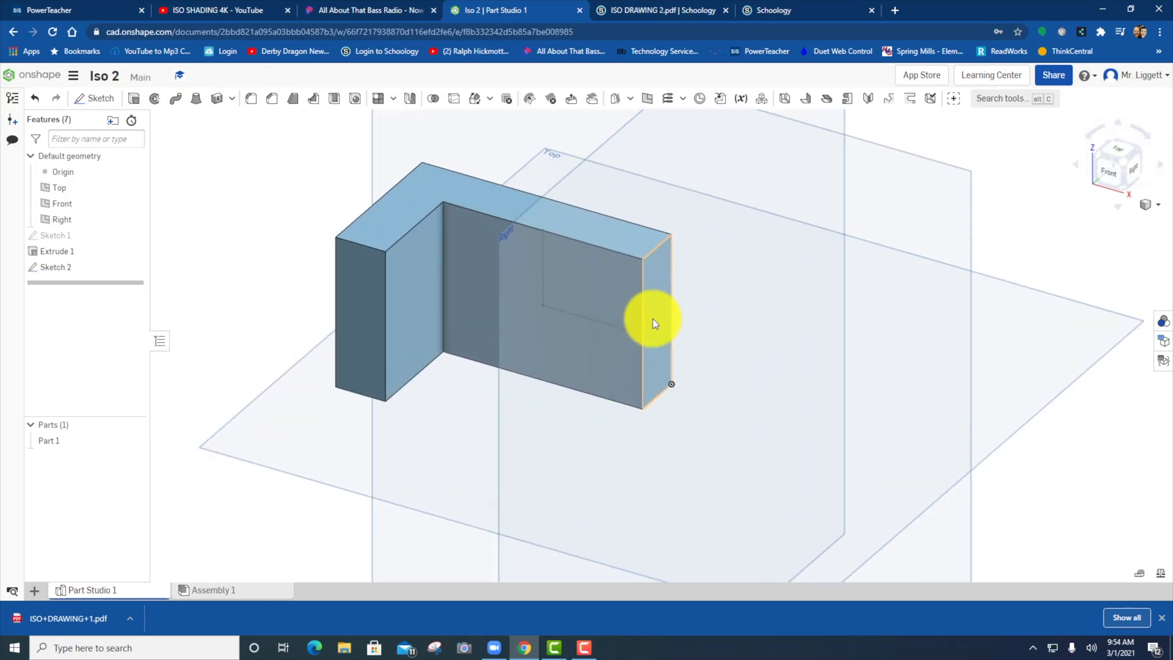
click(134, 104)
click(587, 285)
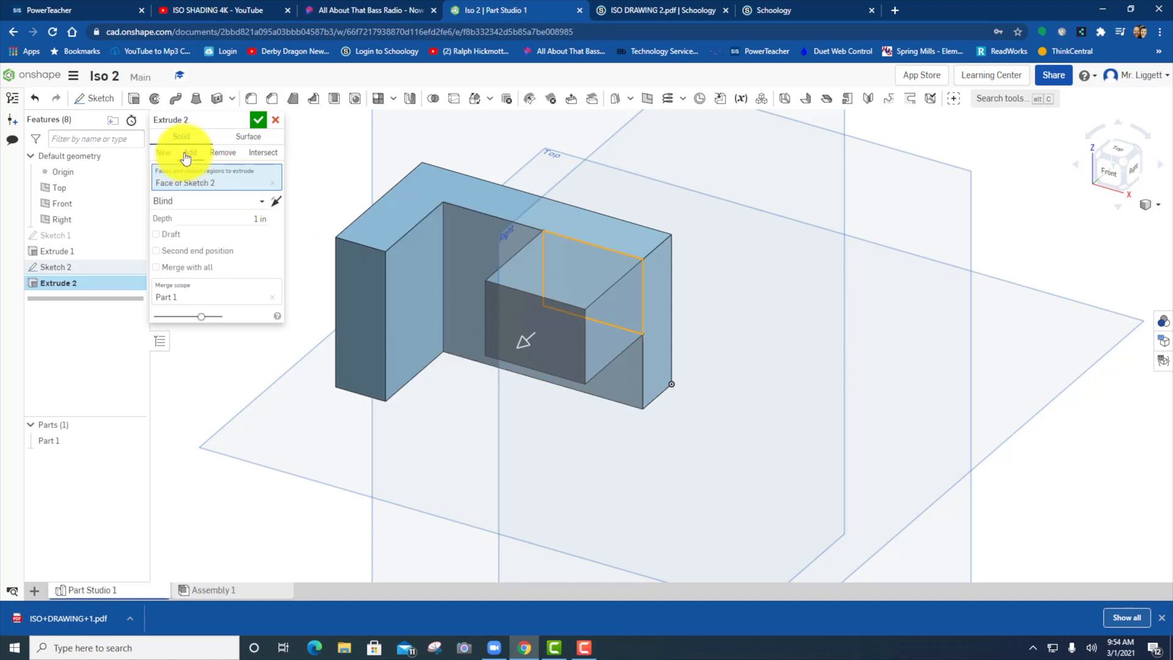
click(223, 152)
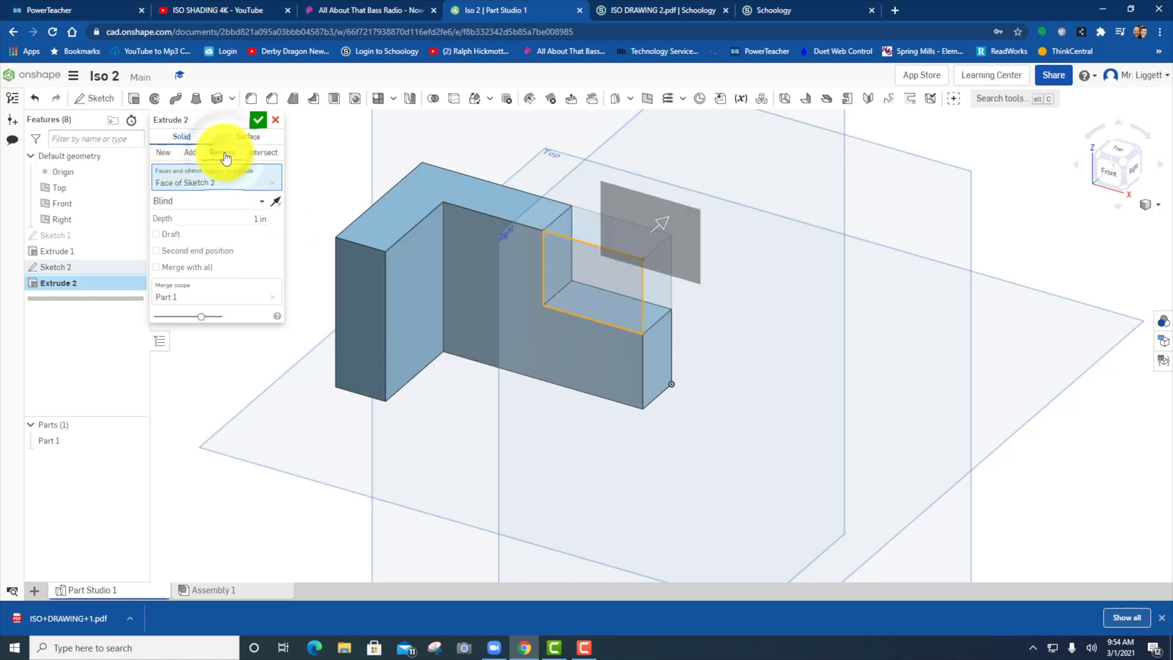
click(254, 218)
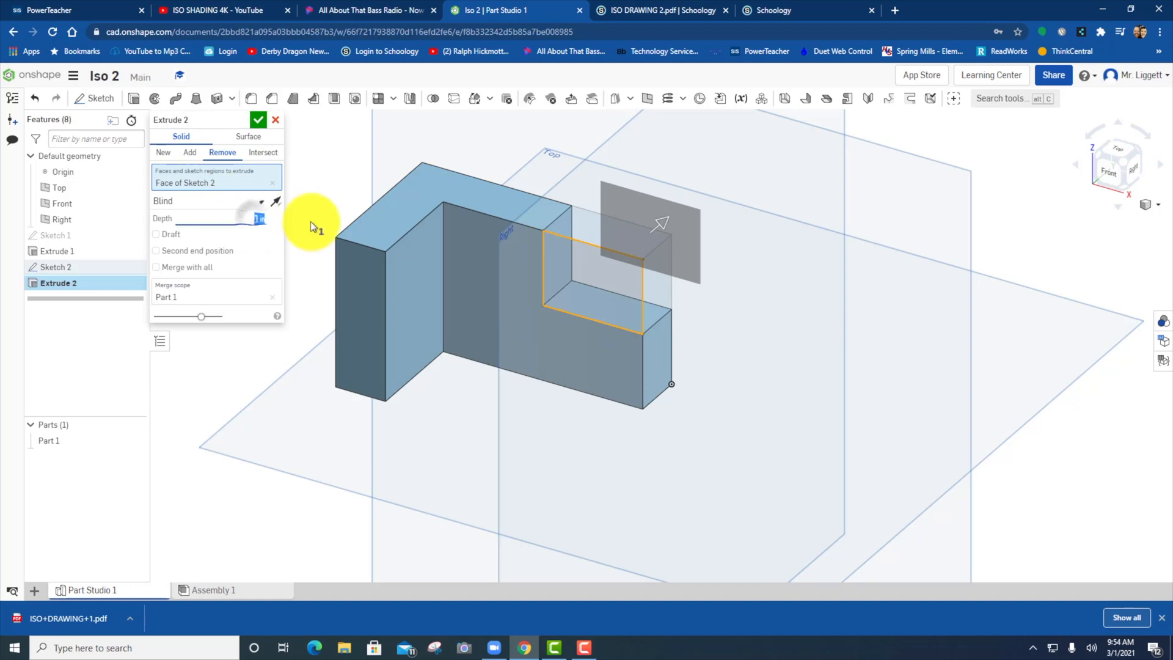
text(.5)
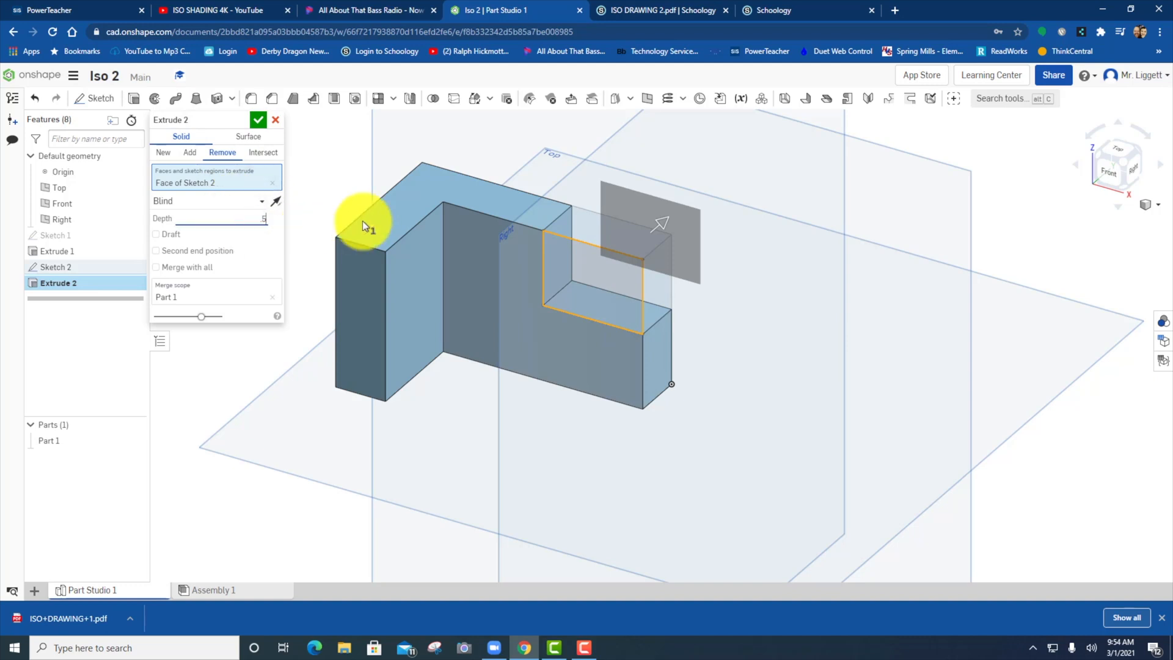
click(258, 121)
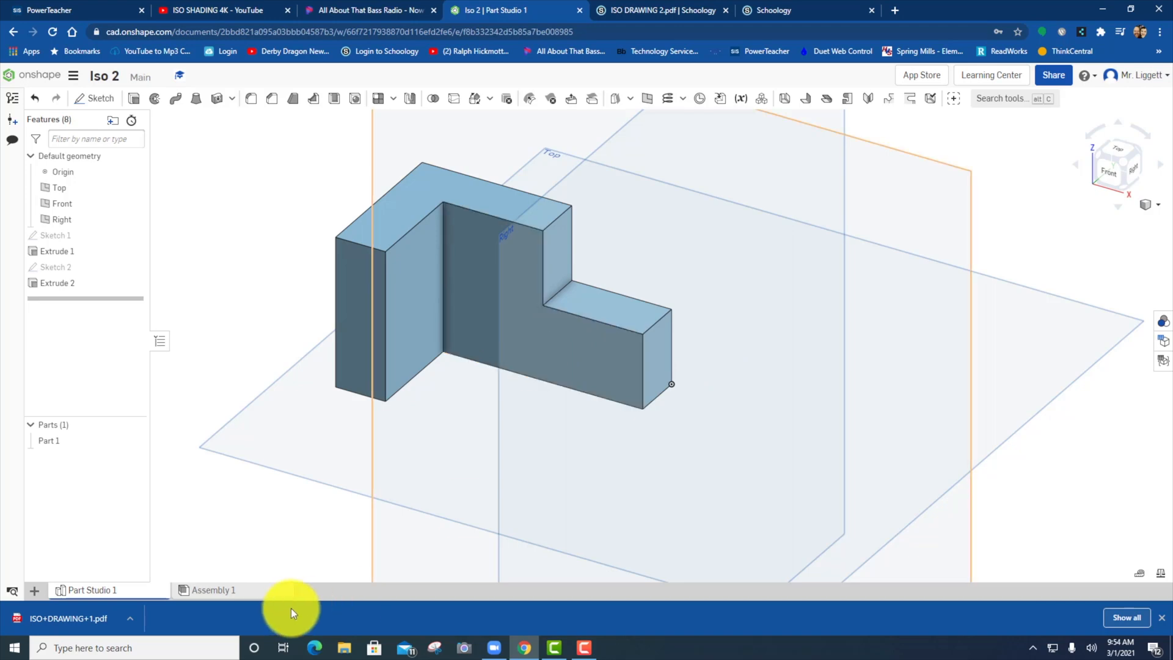
Create a drawing from a custom ANSI size A template in inches, third-angle projection, with a border, no titleblock and no views
click(35, 590)
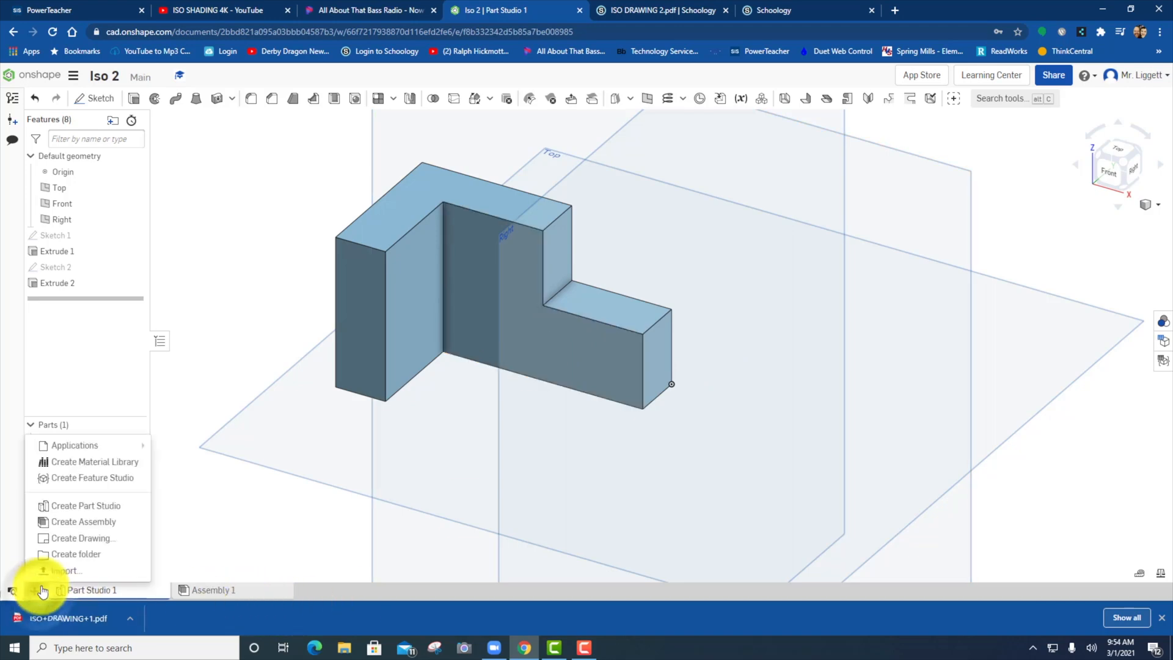
click(61, 541)
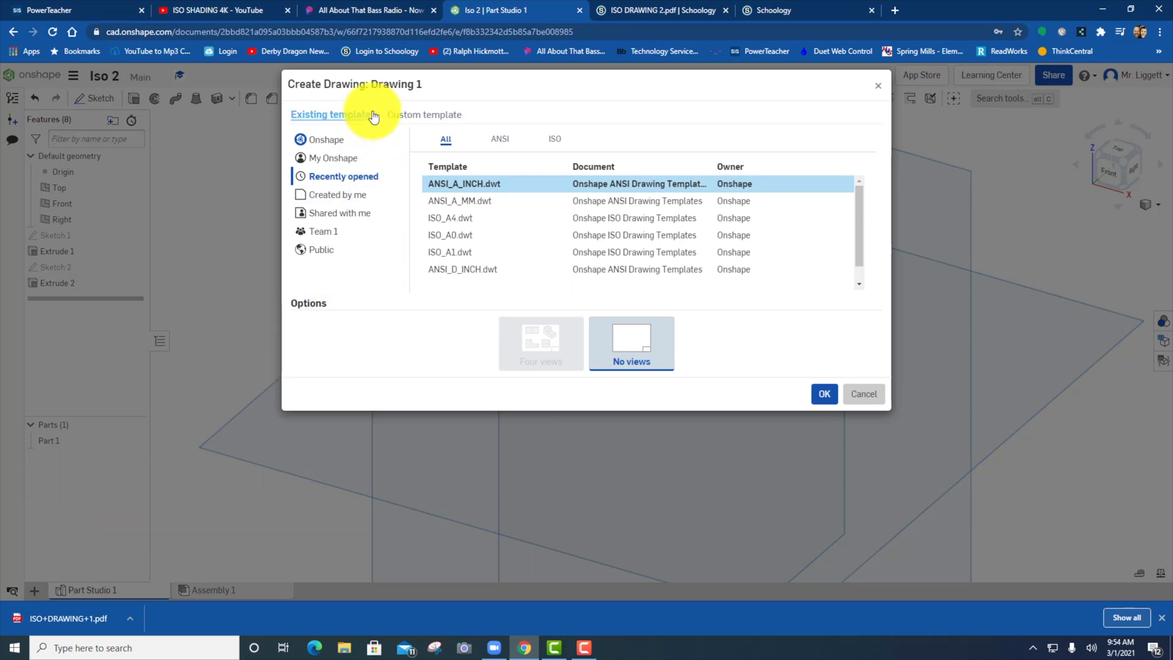
click(409, 116)
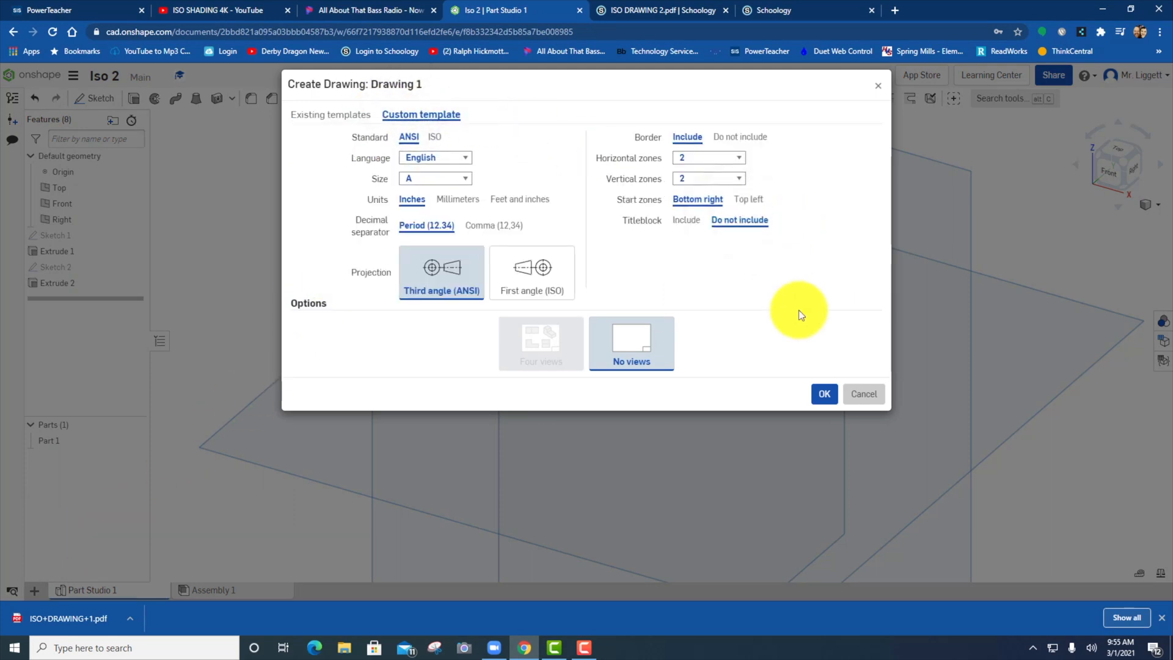
click(832, 398)
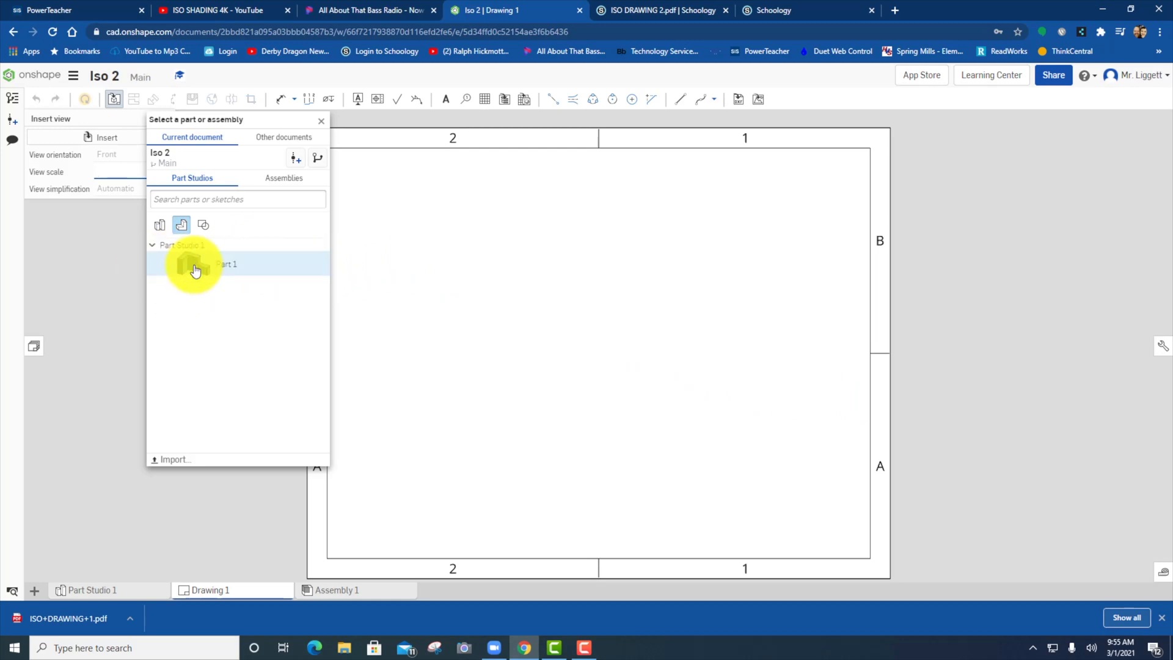
Insert the front view of Part 1 at 1:1 in zone A2 and project the right-side view from it into zone A1
click(197, 267)
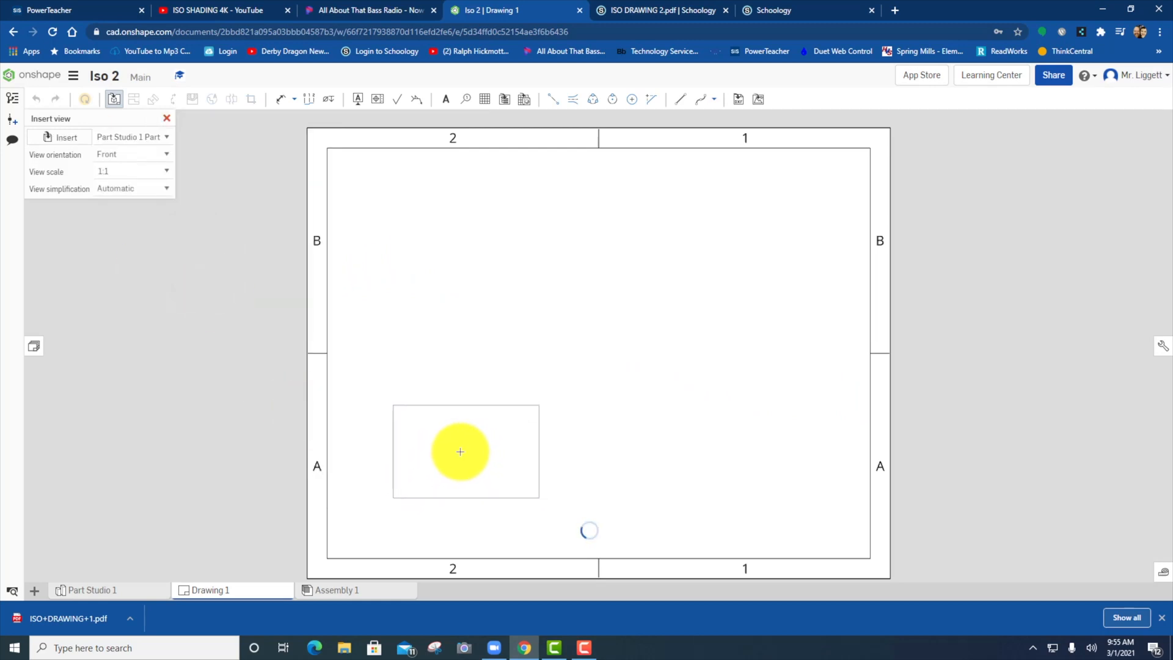
click(460, 452)
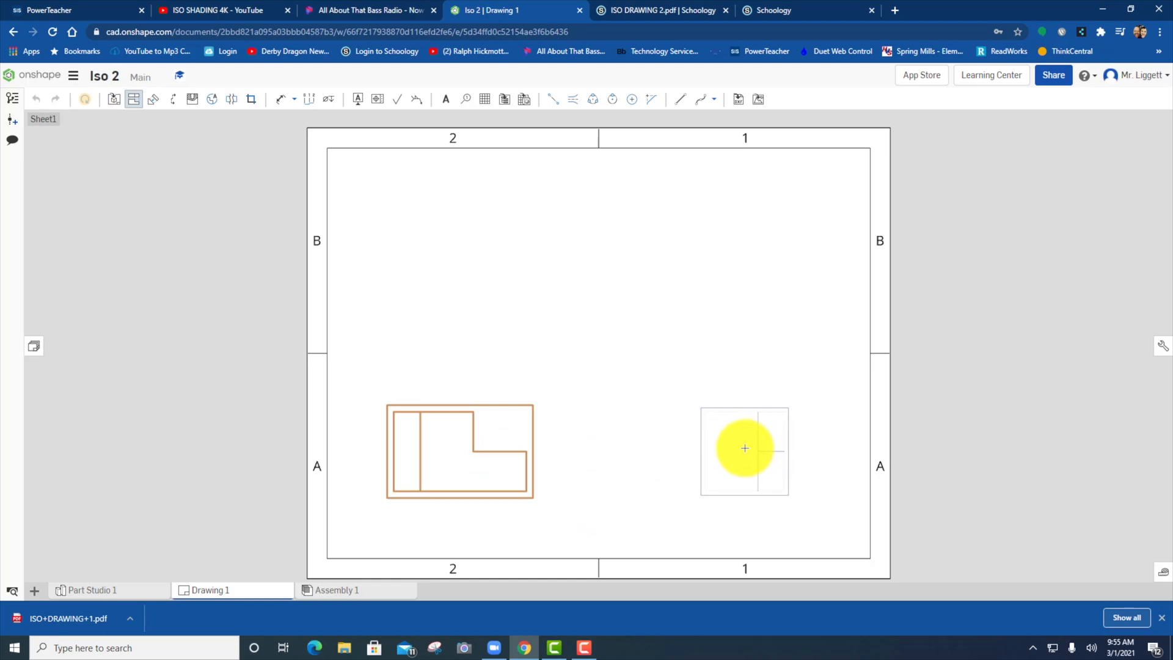
click(740, 448)
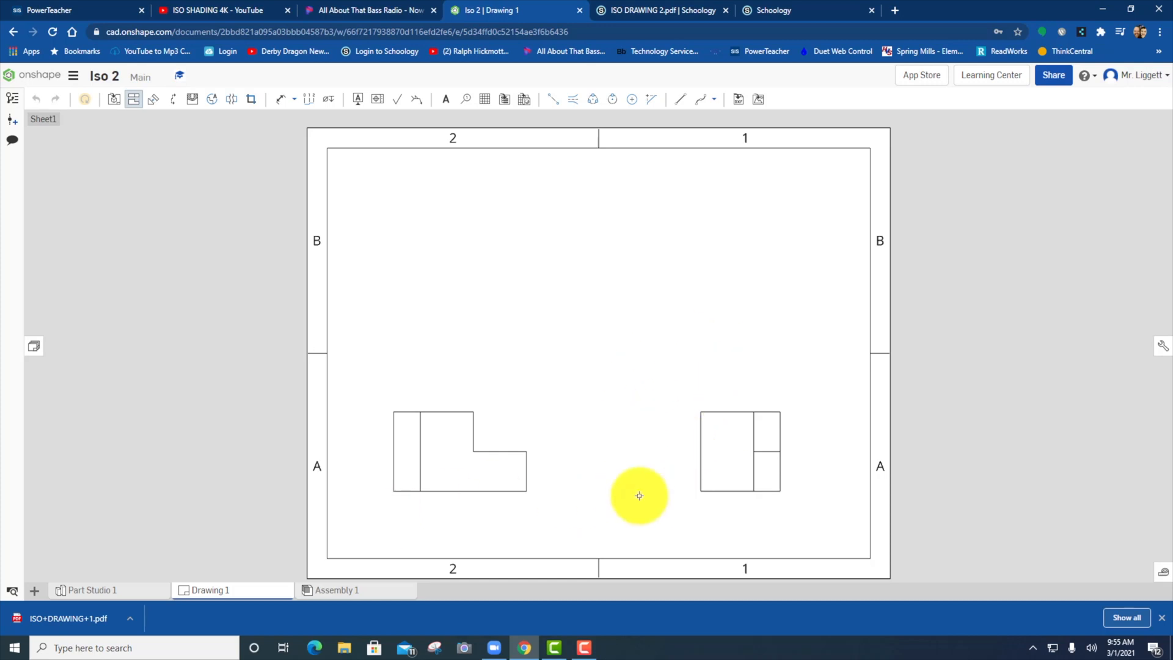
Project the top view straight above the front view and the isometric view diagonally into zone B1
click(442, 454)
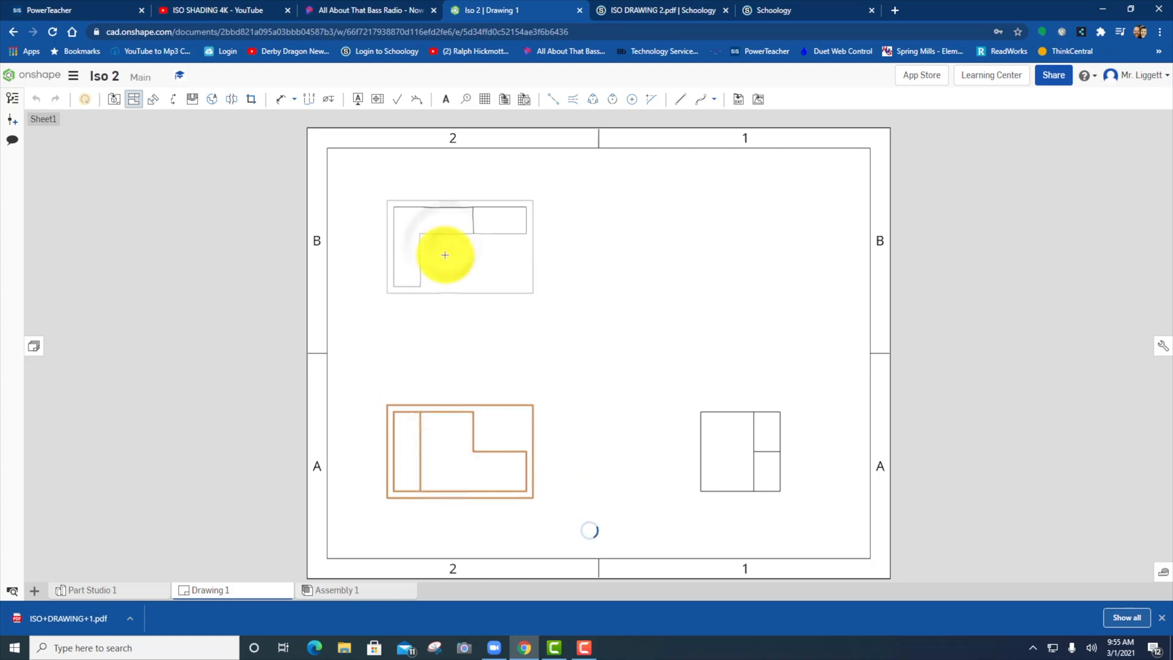
click(445, 255)
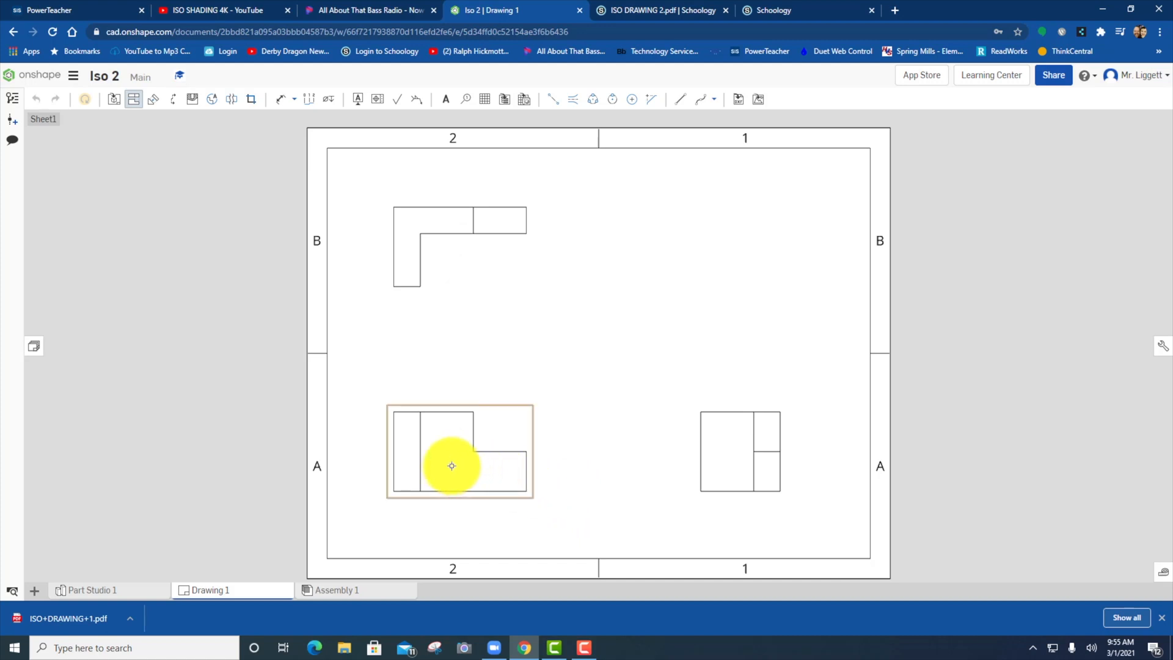
click(452, 466)
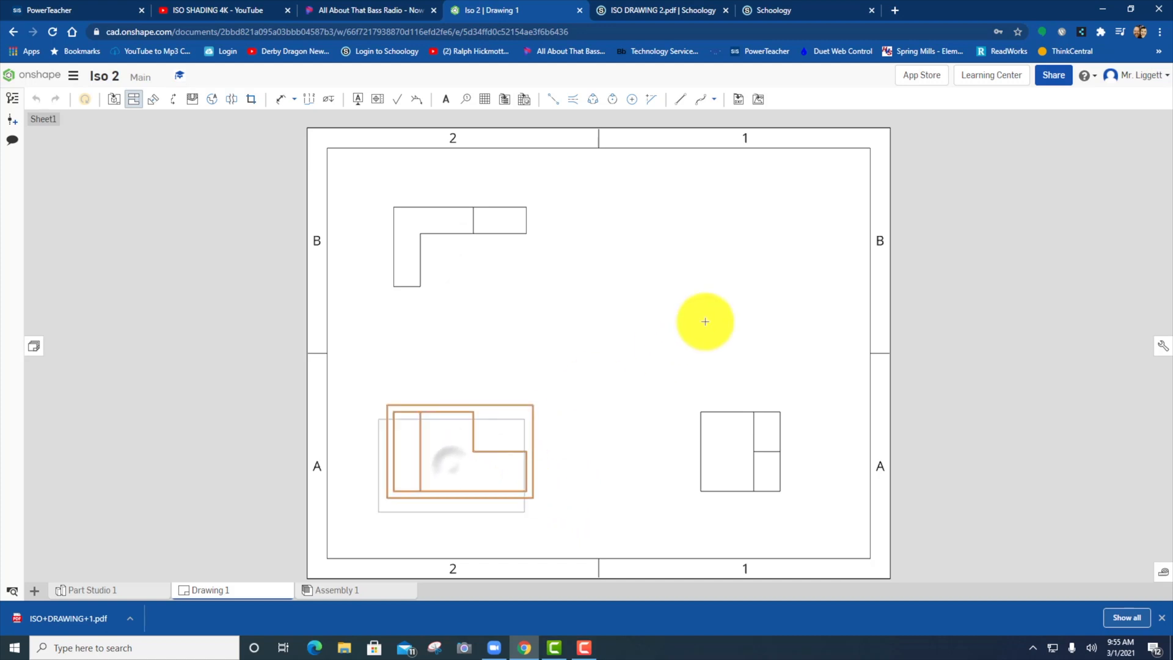
click(740, 253)
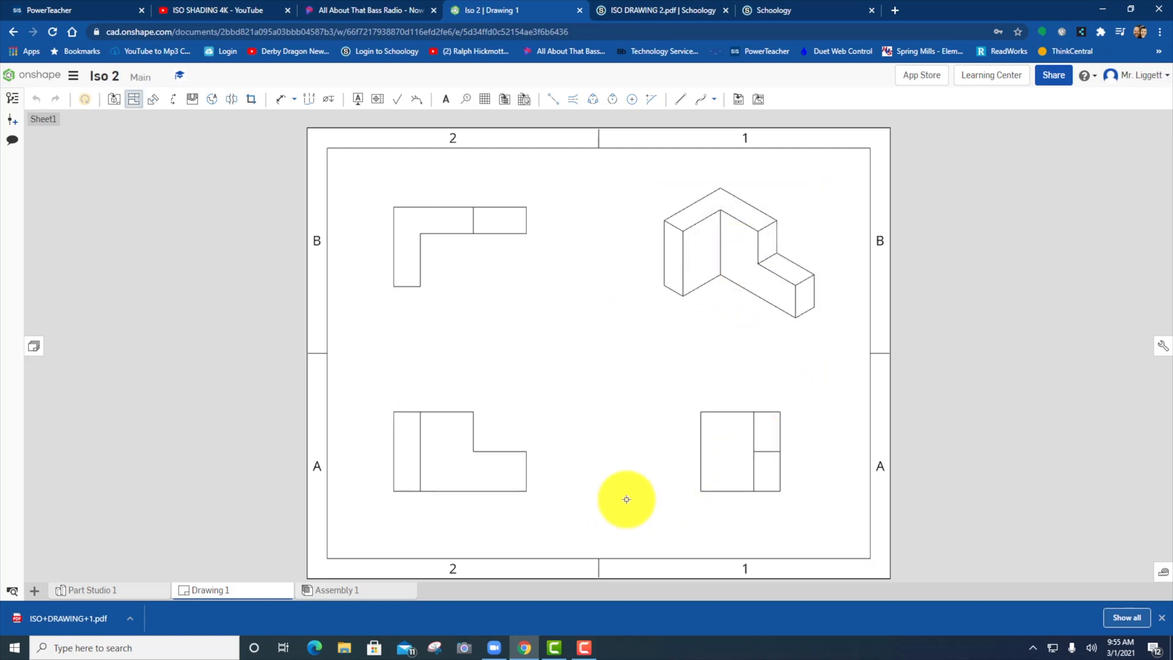
Show hidden lines in the top, front and right-side views, and display the isometric view shaded
click(438, 235)
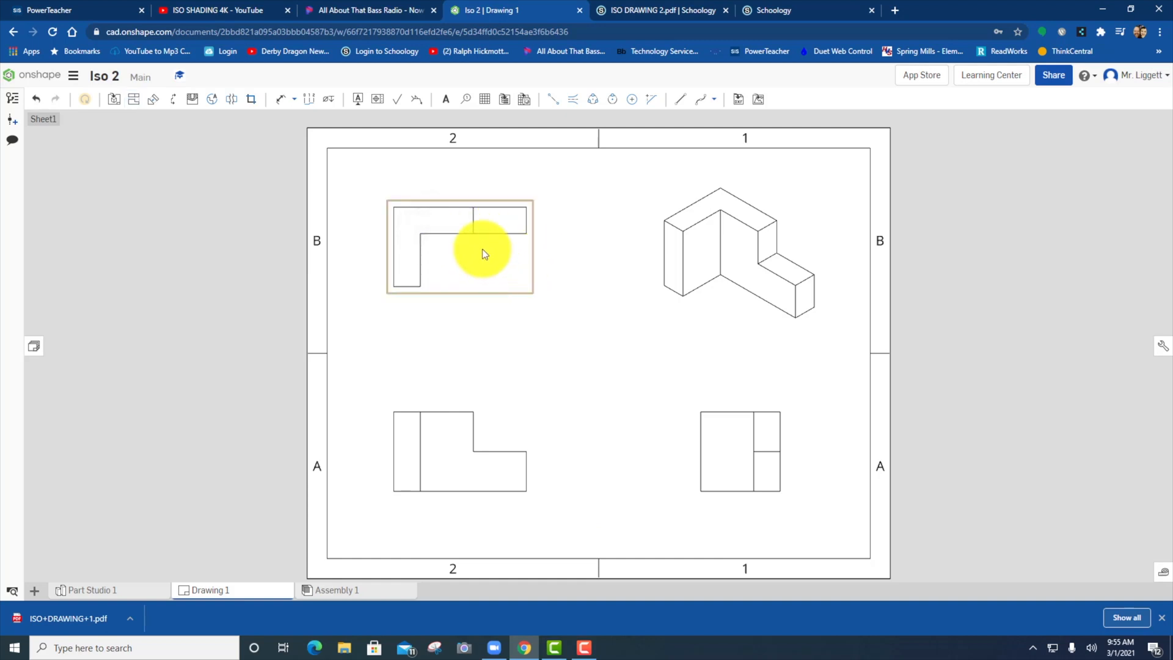
right_click(471, 256)
mouse_move(492, 256)
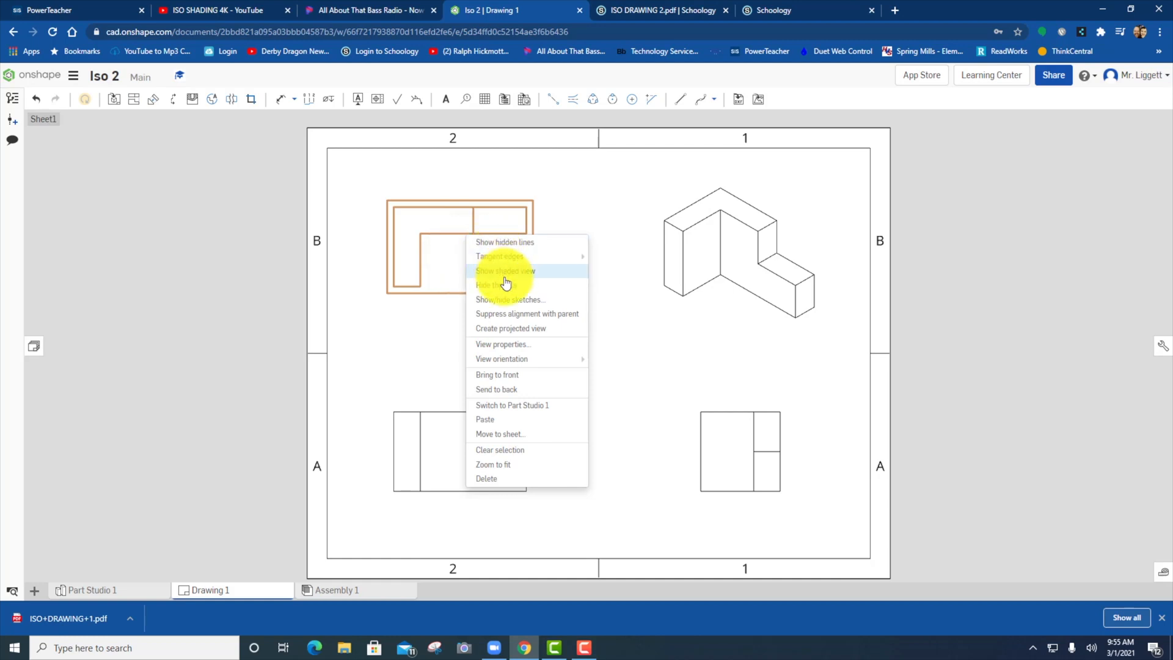
click(507, 243)
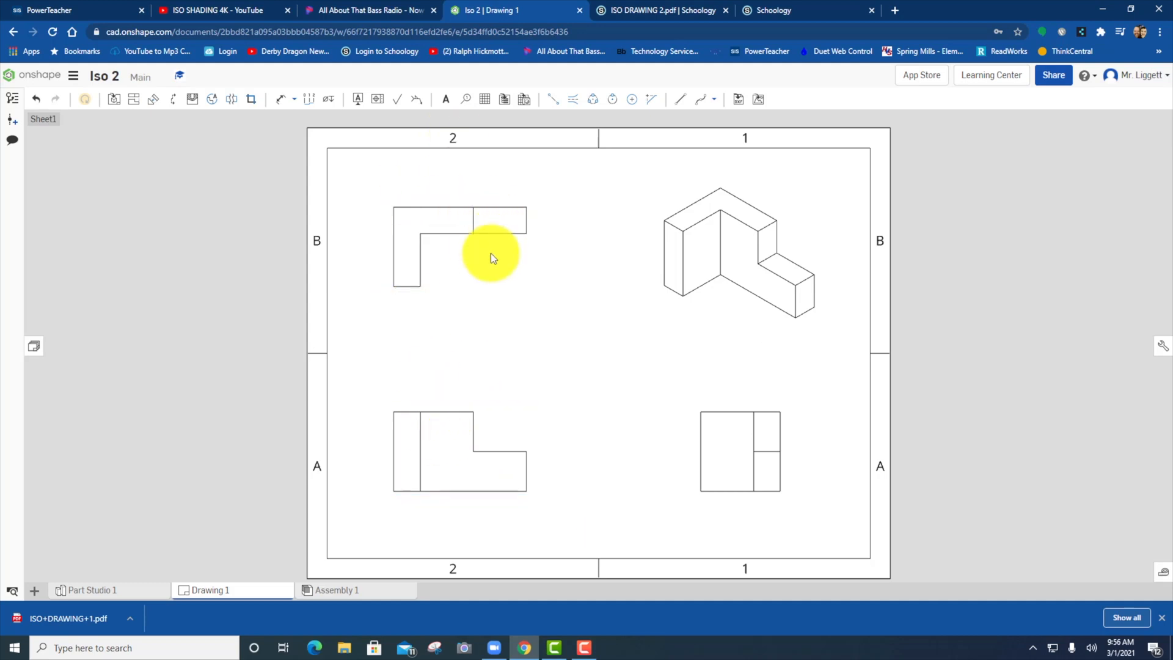
right_click(442, 422)
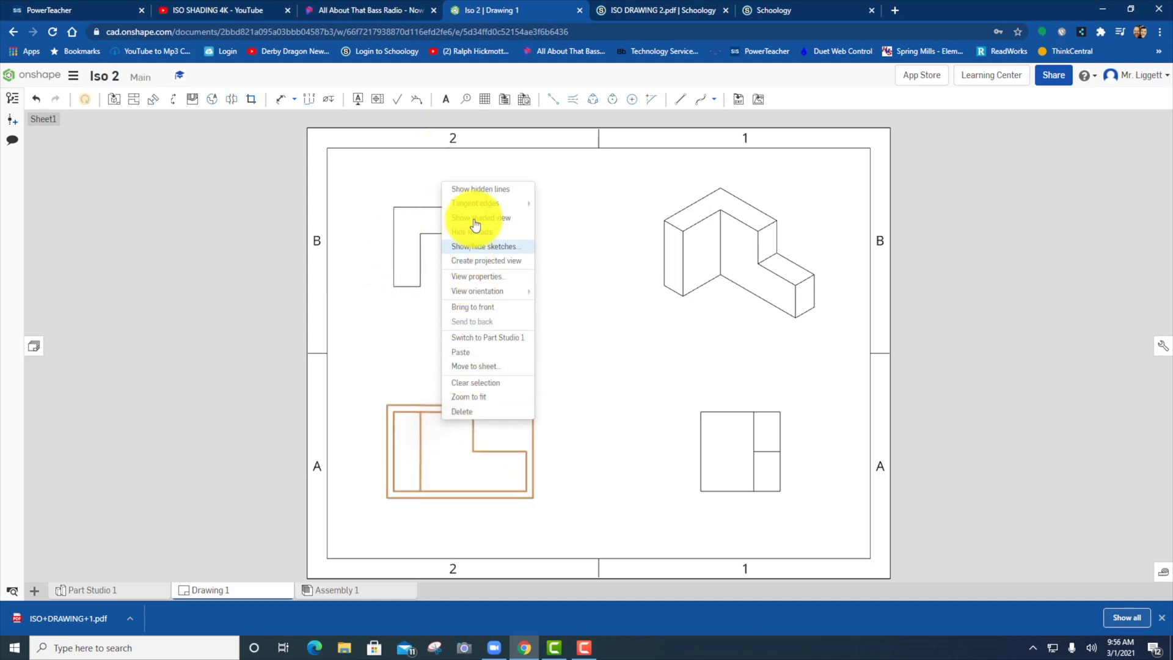
click(477, 189)
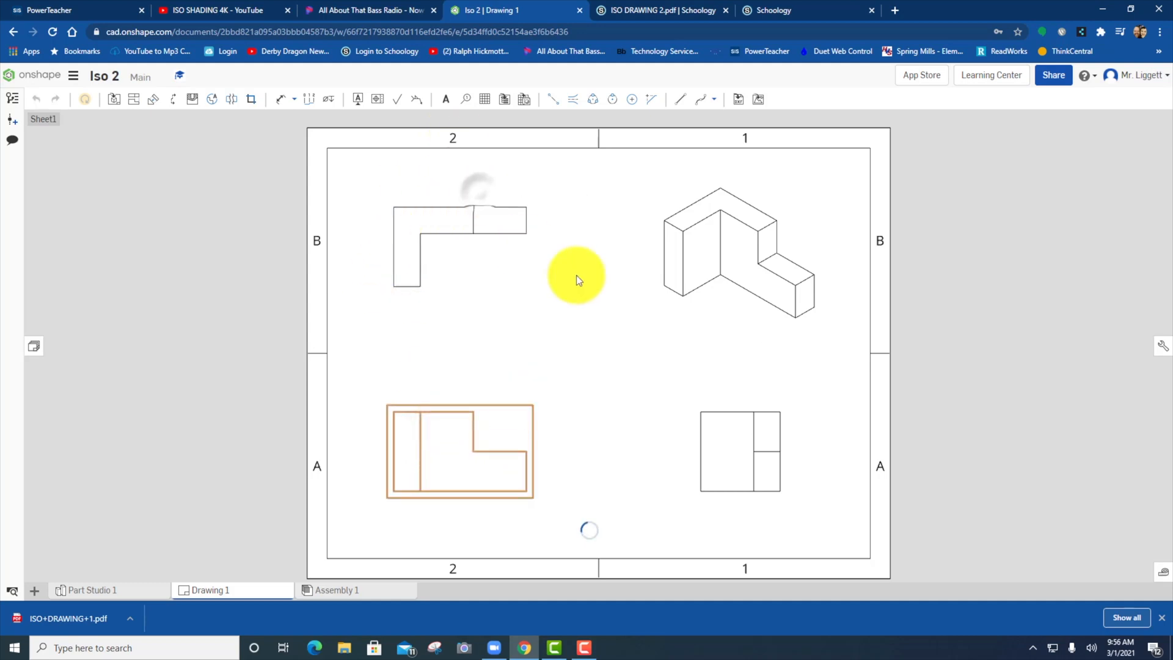
right_click(740, 459)
click(782, 200)
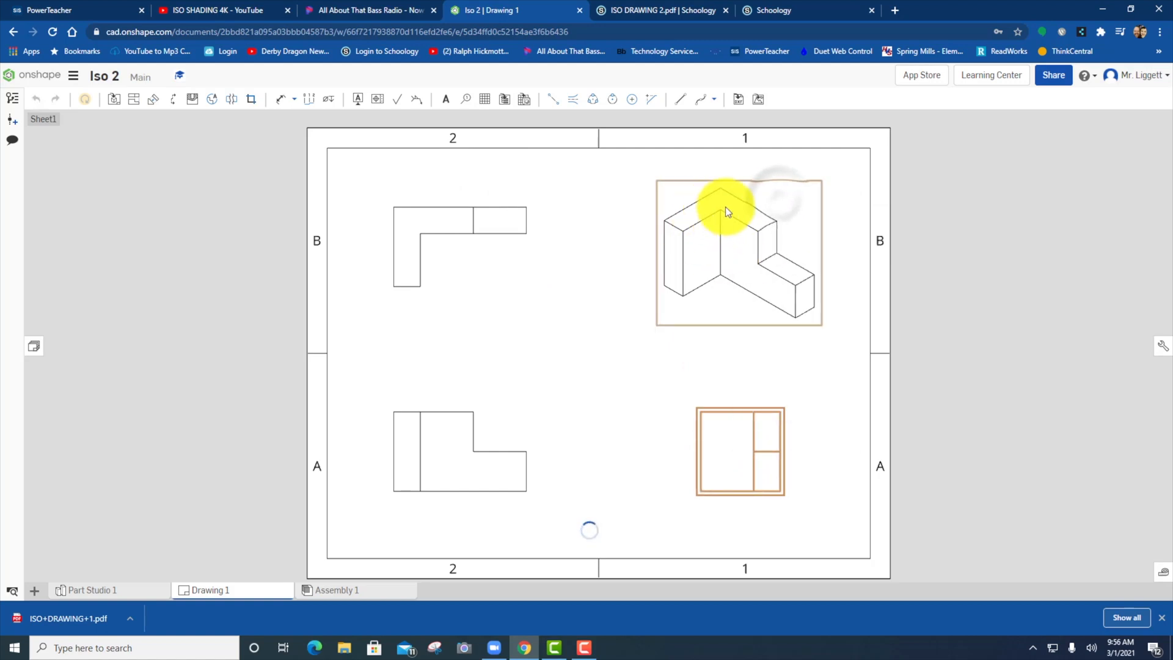
right_click(735, 244)
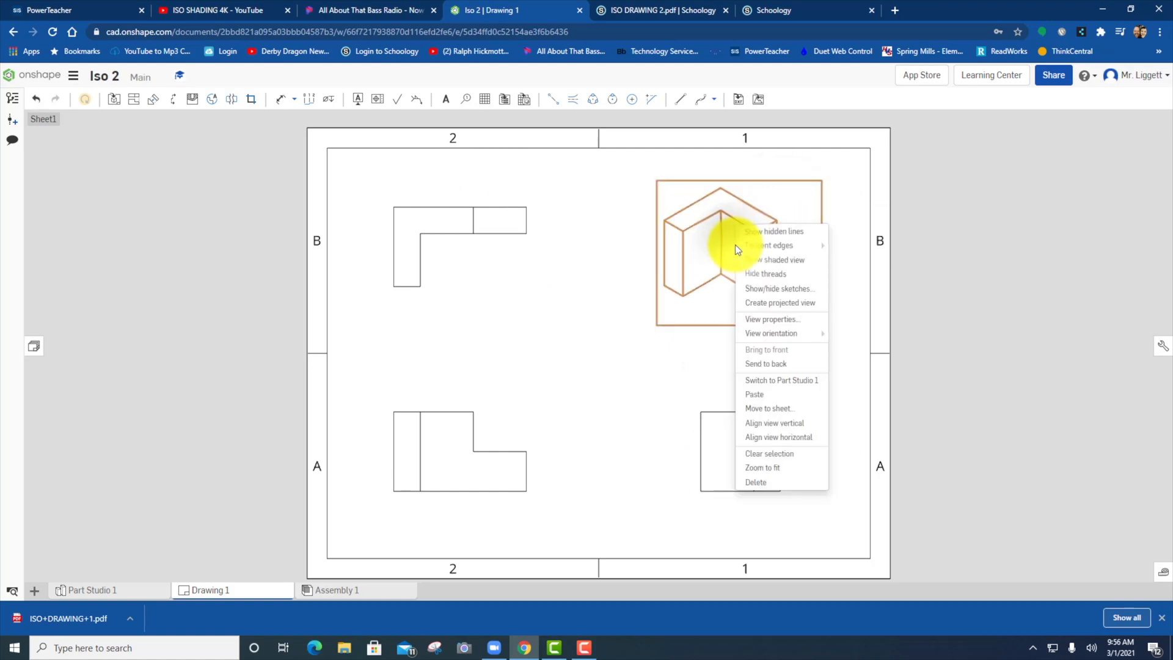
click(774, 262)
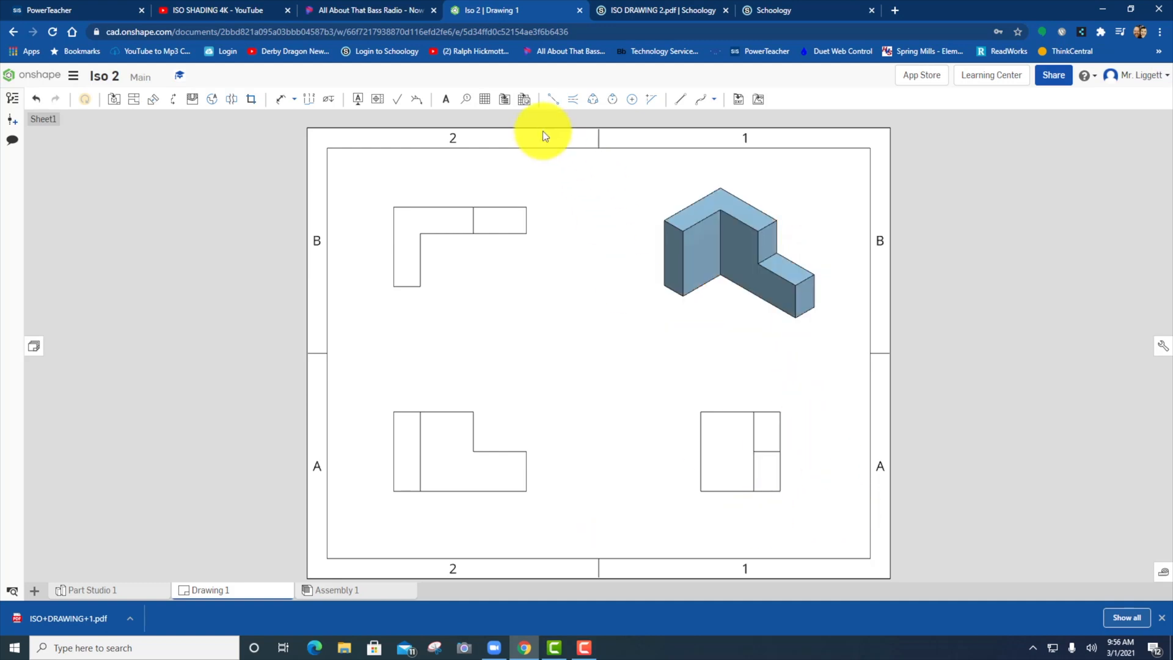
Add a note below the right-side view, widen its text box nearly to the border, and enter the drafter's name
click(449, 101)
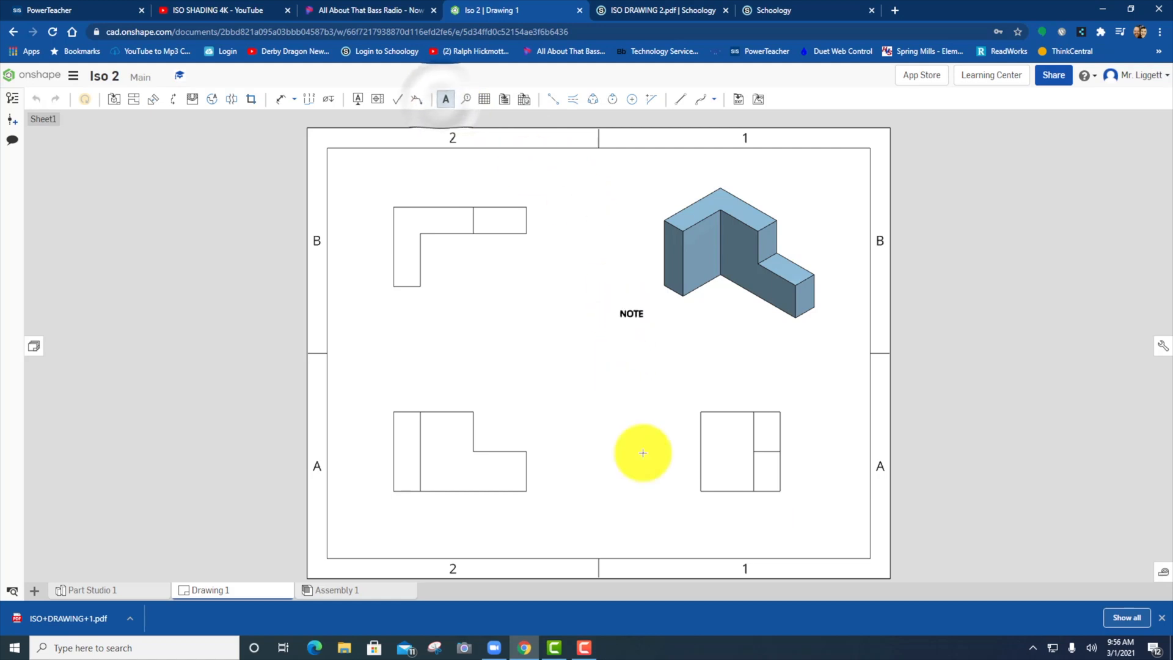
click(696, 536)
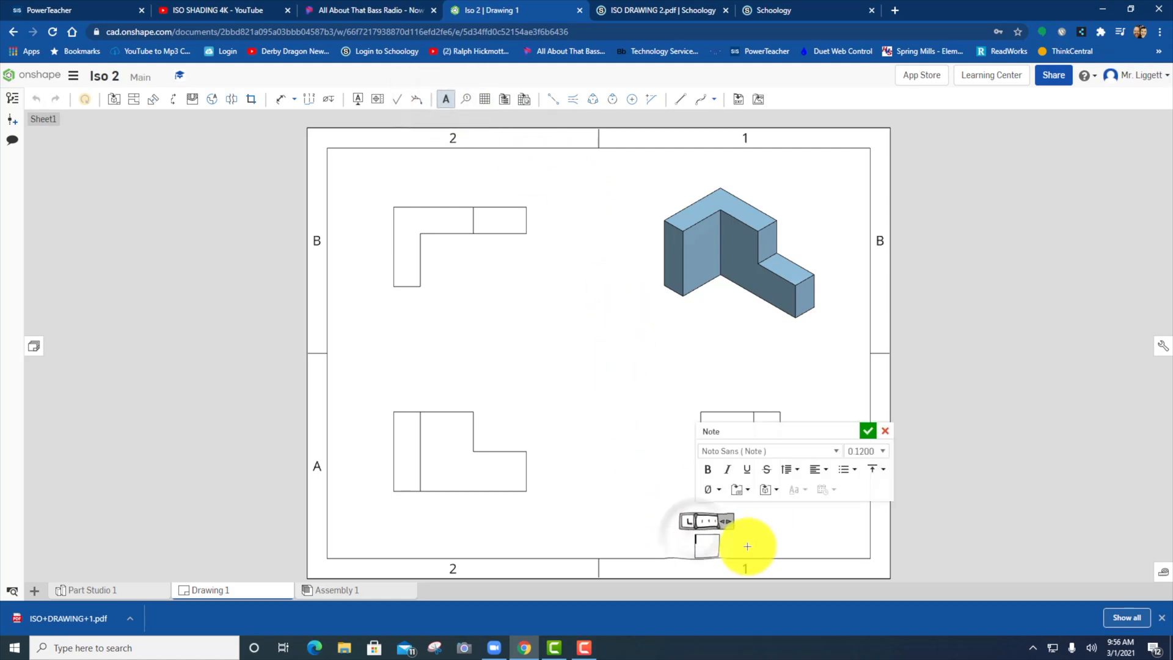
drag(732, 524, 865, 525)
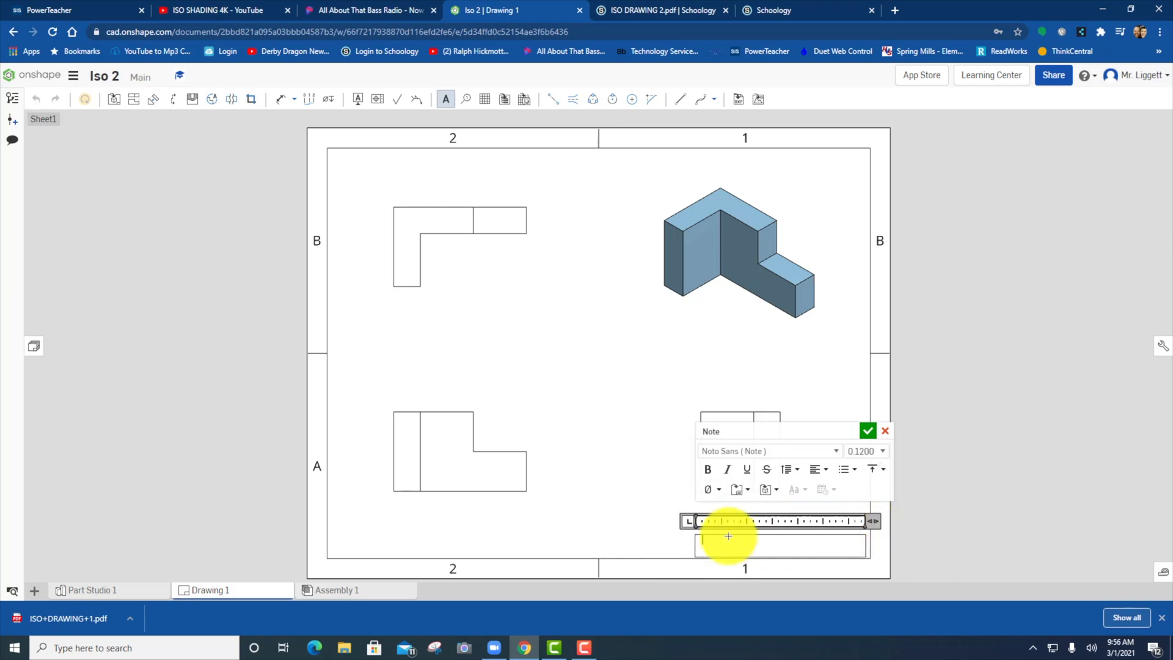
text(MR. LIGGETT)
click(868, 430)
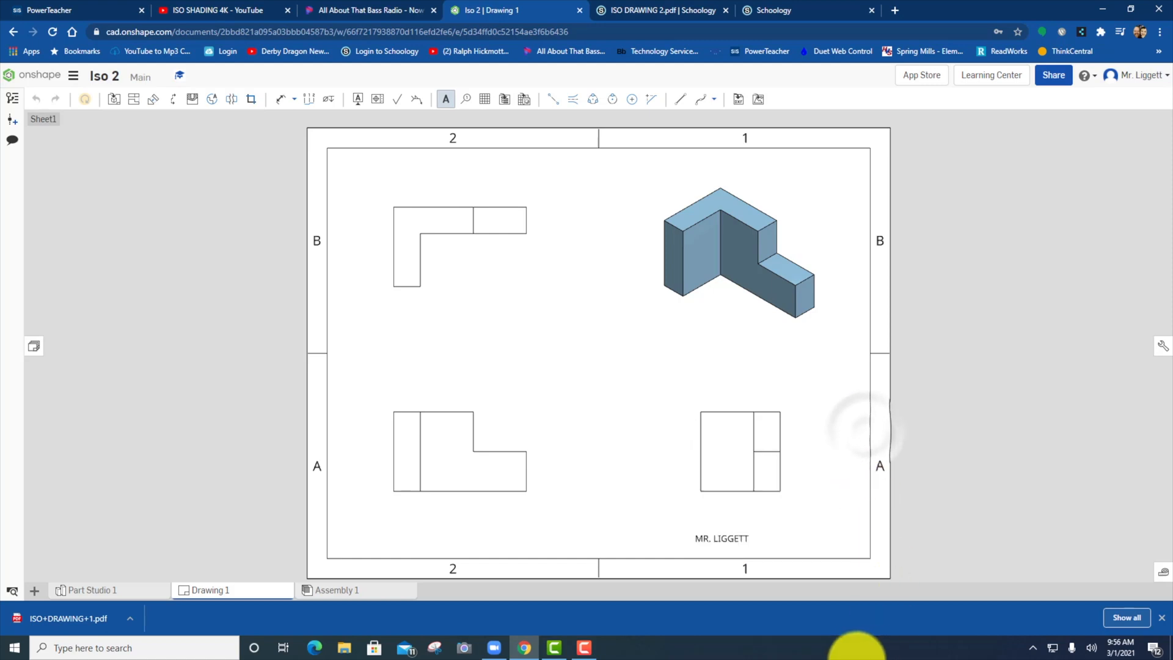